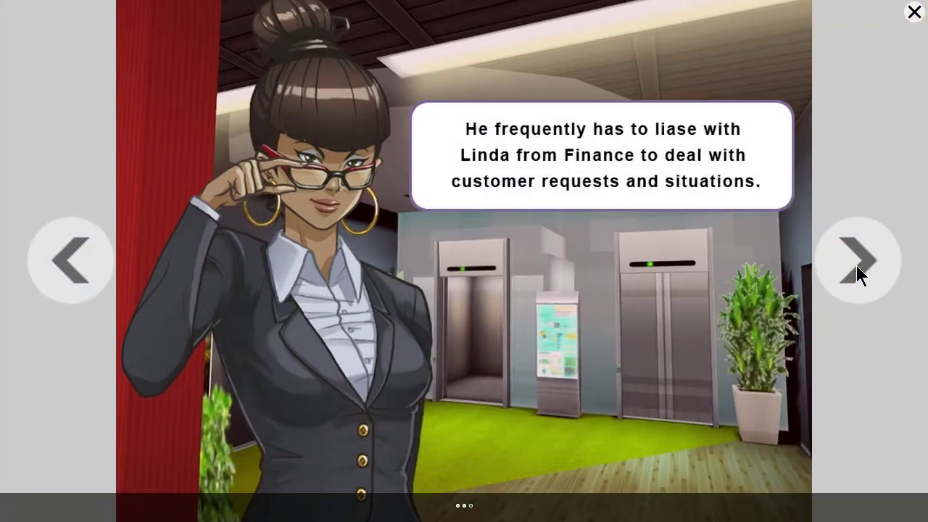
Step: Play through Easy Wax's call ordering 10 Flatscreen monitors until SAP Easy Access appears
{"action": "left_click", "coordinate": [856, 266]}
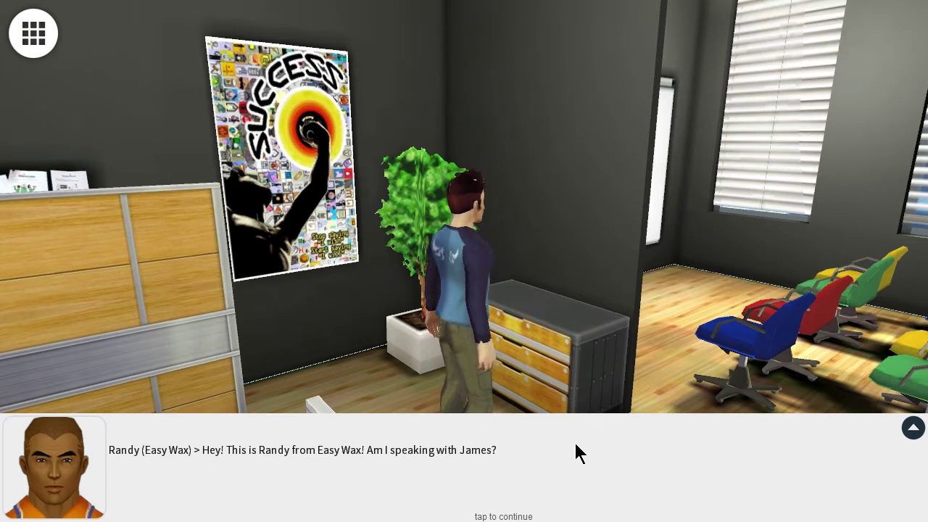
{"action": "left_click", "coordinate": [605, 446]}
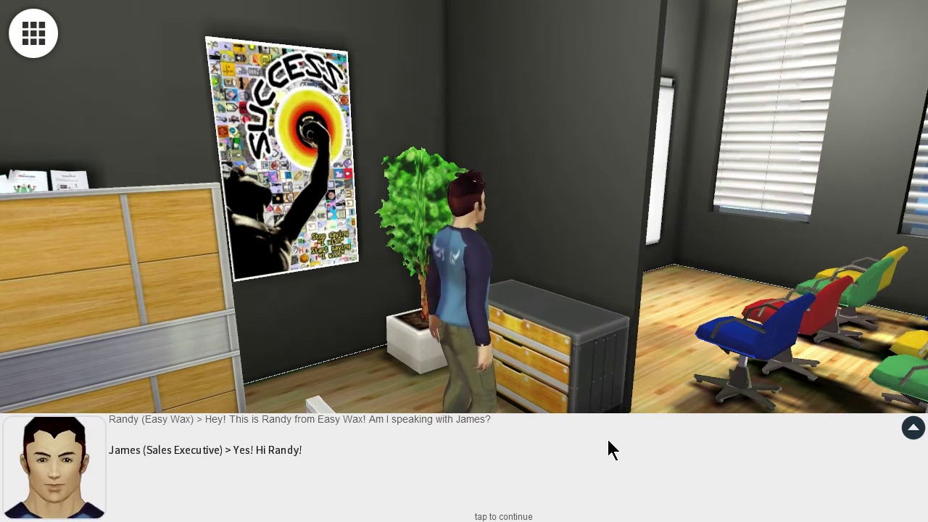
{"action": "left_click", "coordinate": [482, 488]}
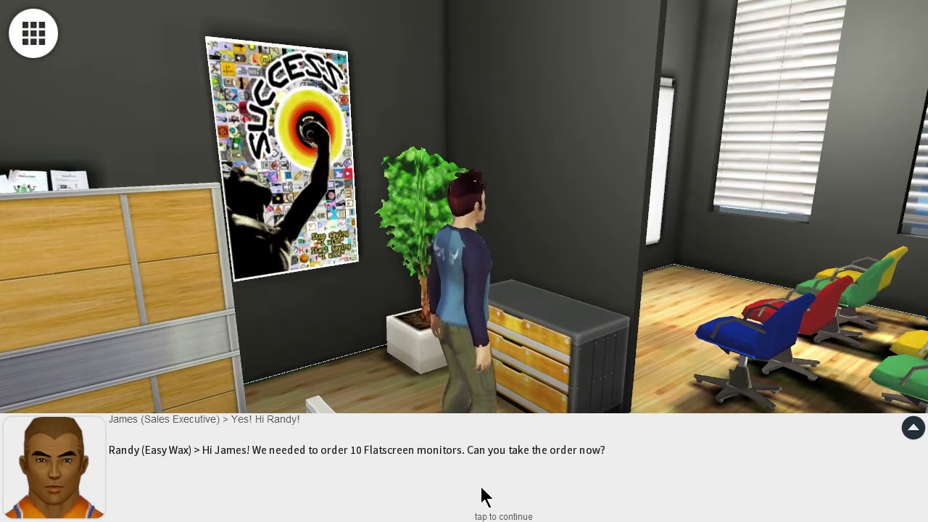
{"action": "left_click", "coordinate": [481, 488]}
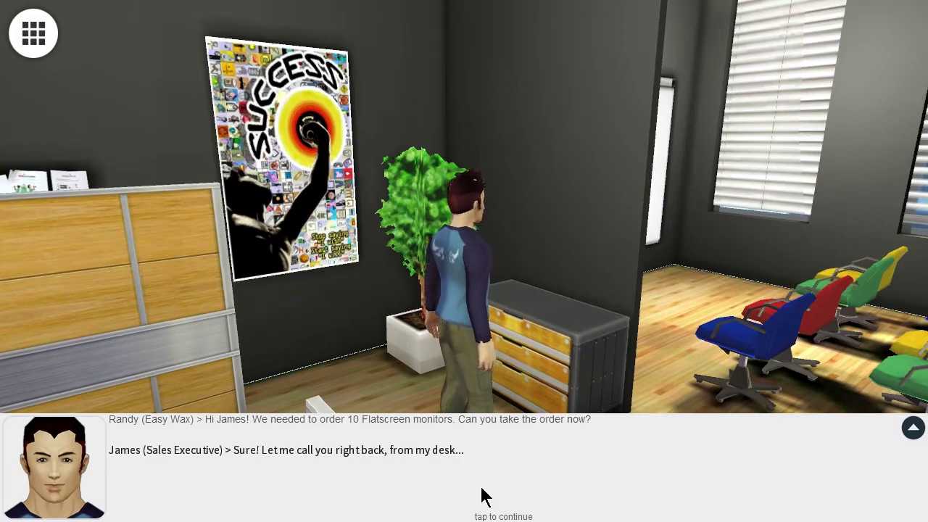
{"action": "left_click", "coordinate": [485, 497]}
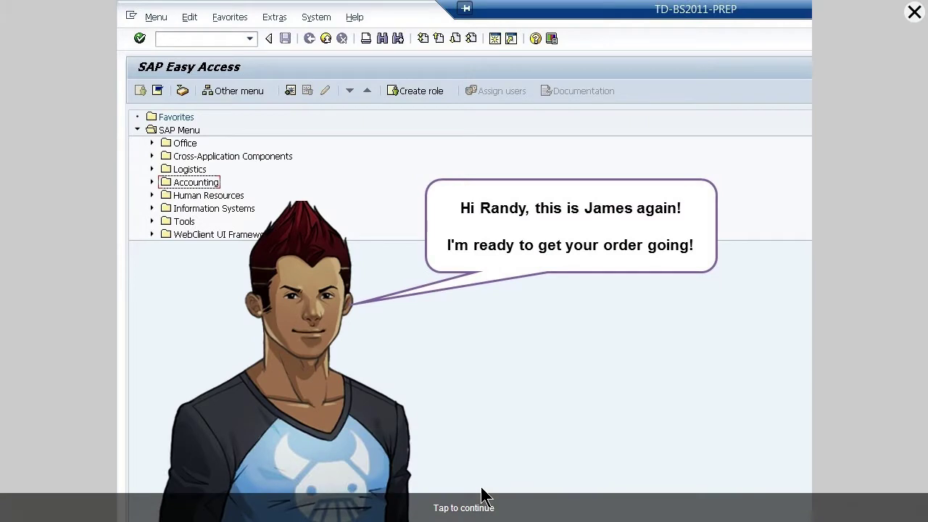
Step: Expand the Logistics and Sales and Distribution folders in the SAP menu
{"action": "left_click", "coordinate": [485, 497]}
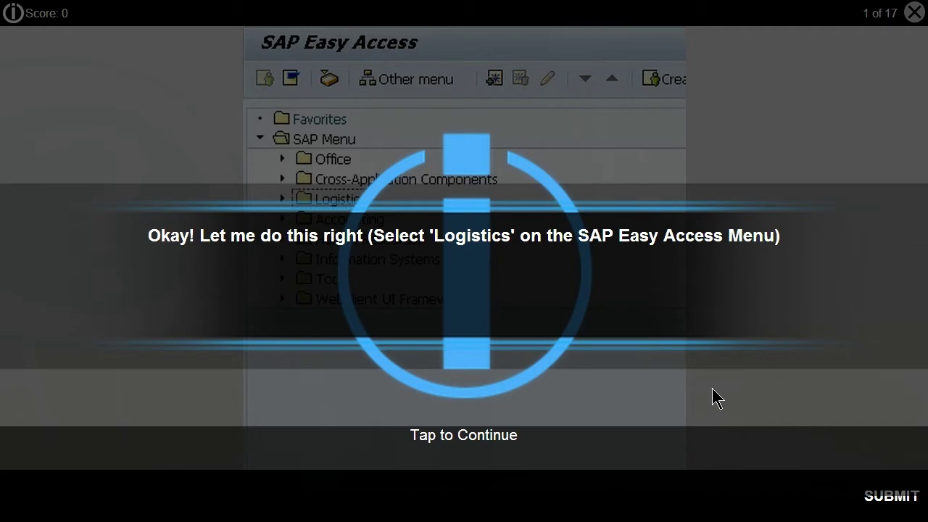
{"action": "left_click", "coordinate": [712, 390]}
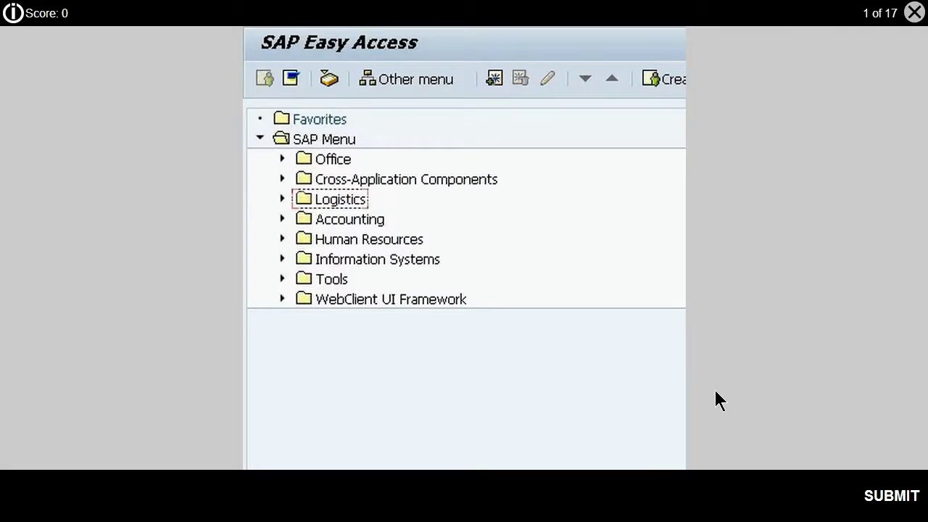
{"action": "left_click", "coordinate": [347, 197]}
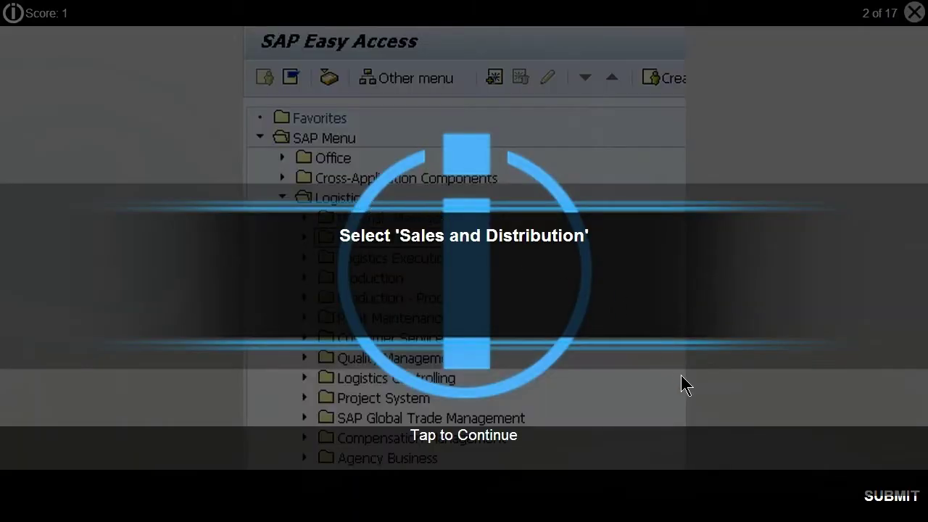
{"action": "left_click", "coordinate": [707, 388]}
{"action": "left_click", "coordinate": [427, 239]}
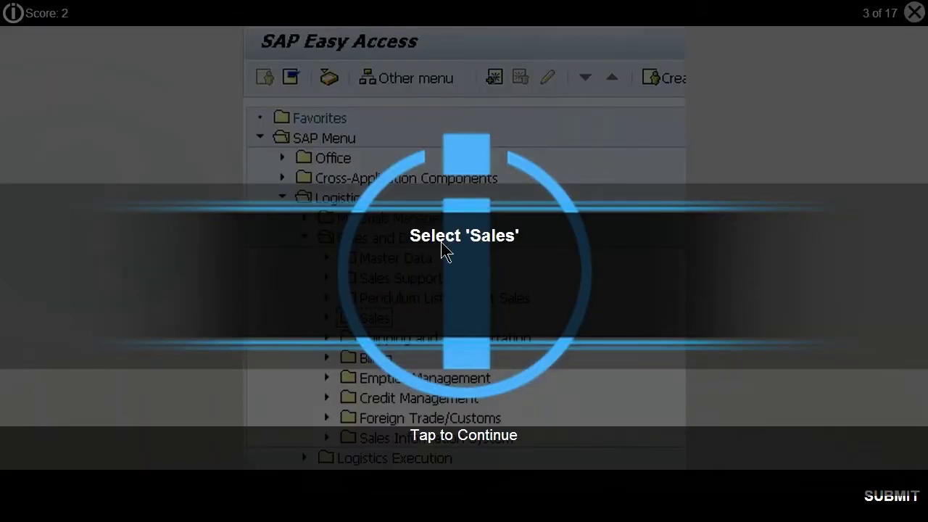
Step: Expand Sales > Order, select Create and submit the answer
{"action": "left_click", "coordinate": [696, 412]}
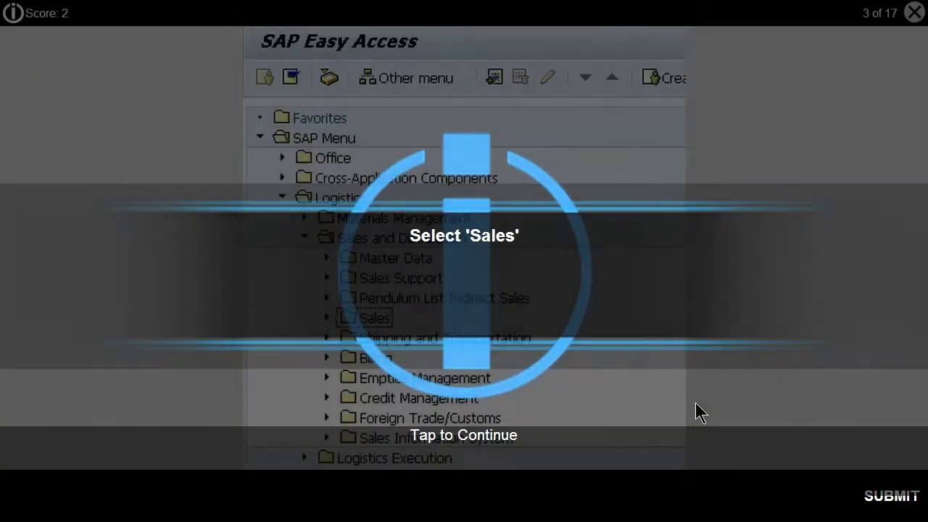
{"action": "left_click", "coordinate": [375, 319]}
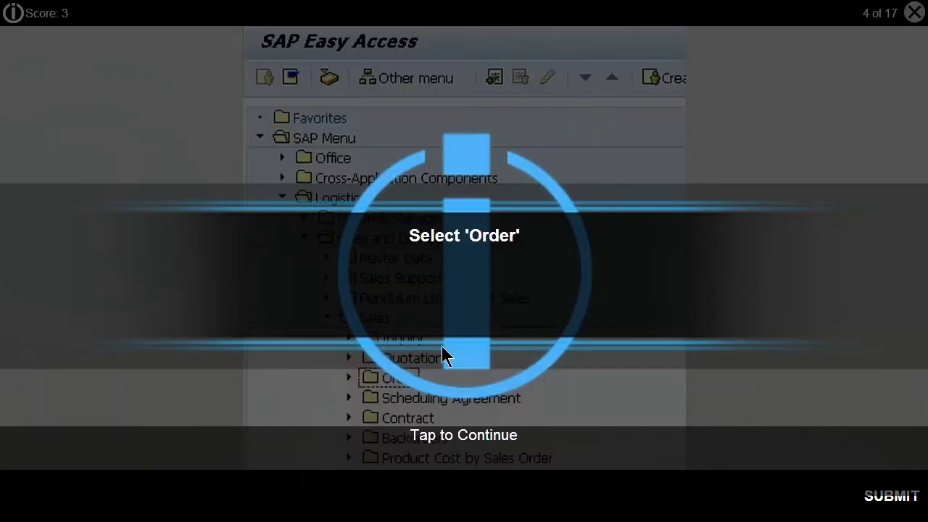
{"action": "left_click", "coordinate": [651, 380]}
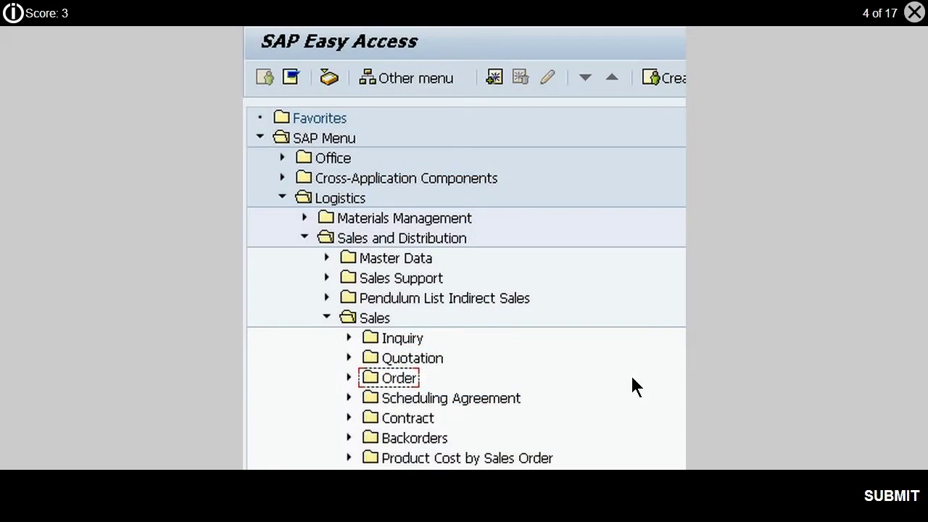
{"action": "left_click", "coordinate": [385, 377]}
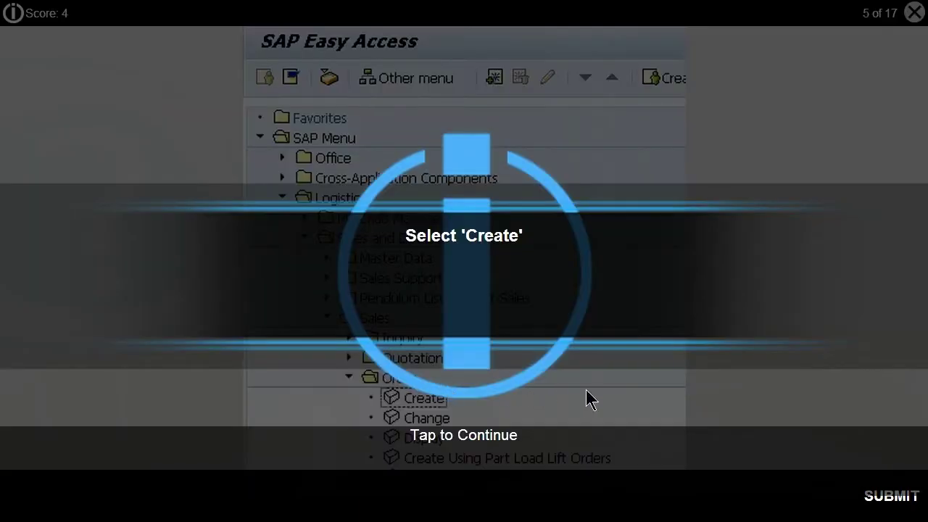
{"action": "left_click", "coordinate": [712, 392]}
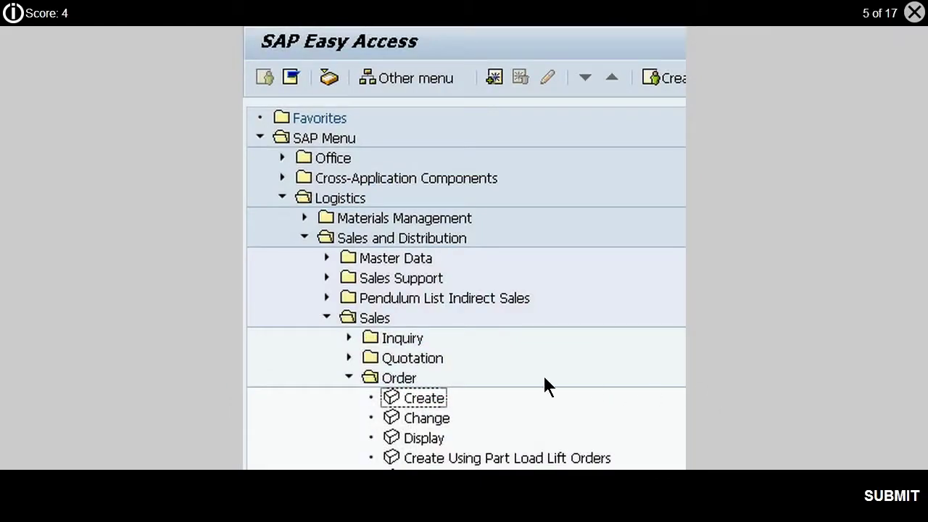
{"action": "left_click", "coordinate": [423, 399]}
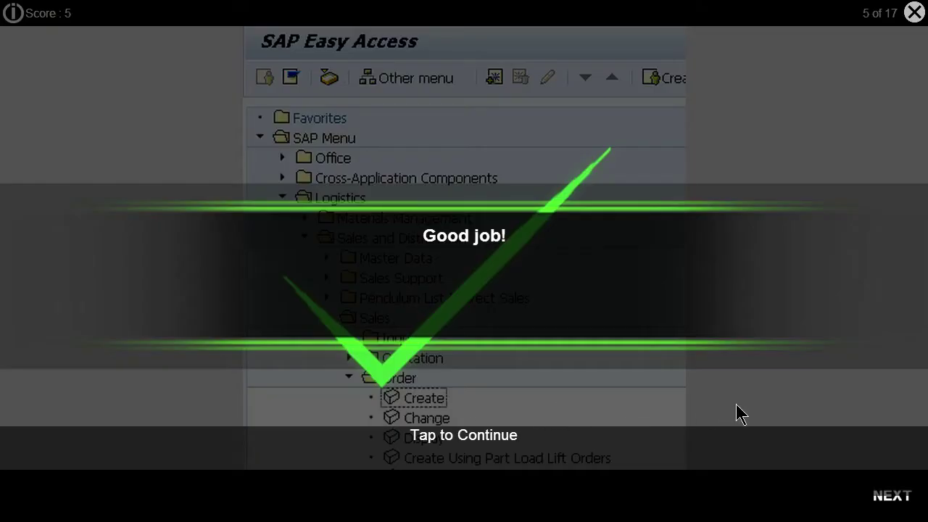
{"action": "left_click", "coordinate": [820, 414]}
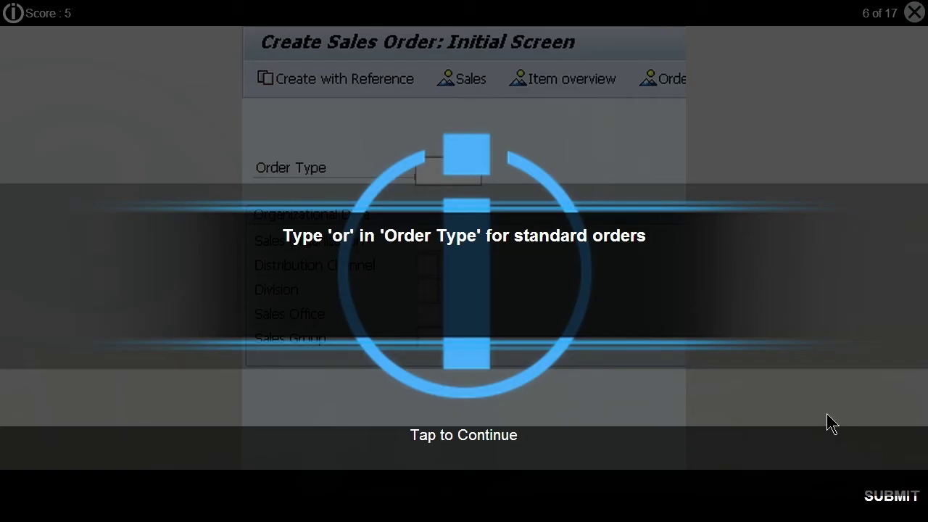
Step: Enter order type OR and confirm it to open the Create Standard Order overview
{"action": "left_click", "coordinate": [830, 425]}
{"action": "left_click", "coordinate": [448, 173]}
{"action": "type", "text": "or"}
{"action": "left_click", "coordinate": [906, 497]}
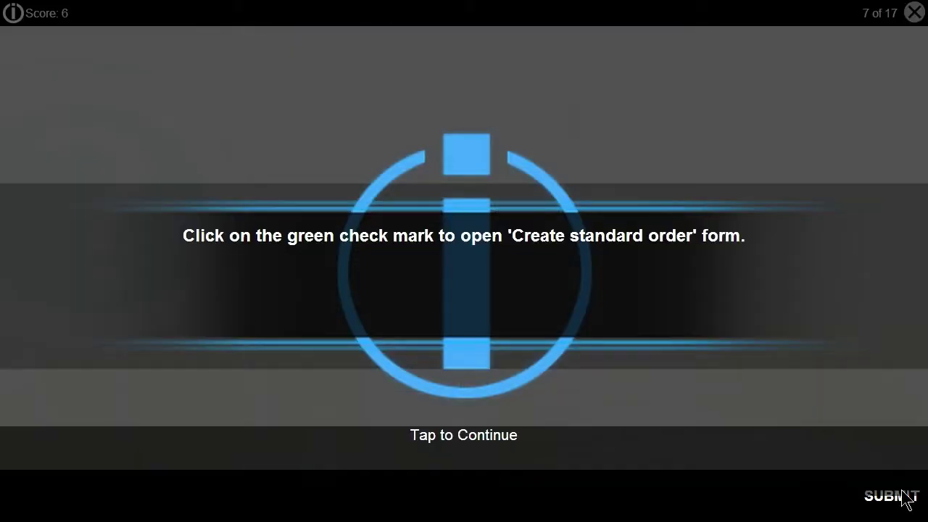
{"action": "left_click", "coordinate": [806, 422]}
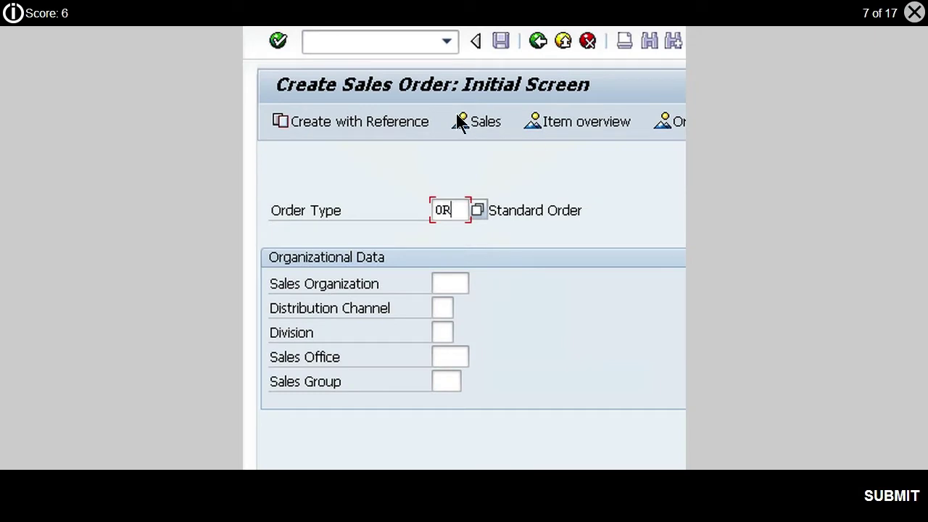
{"action": "left_click", "coordinate": [277, 40]}
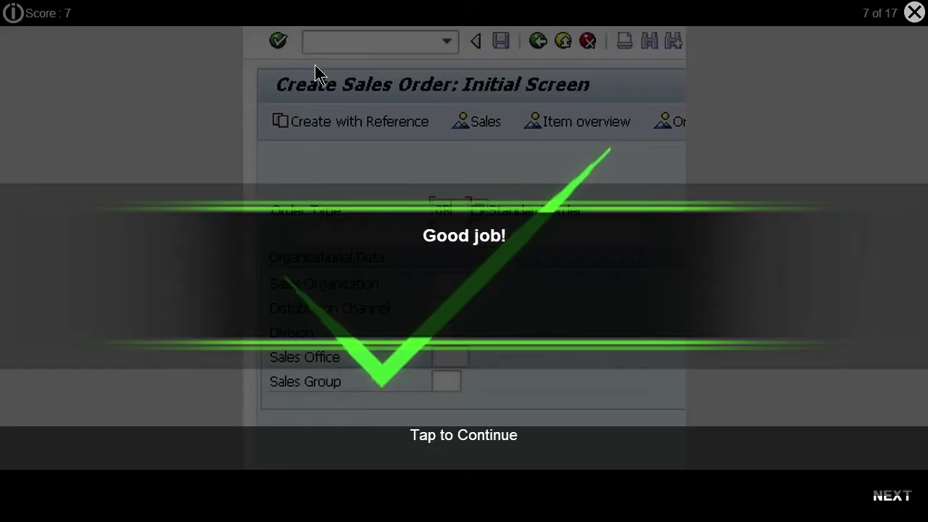
{"action": "left_click", "coordinate": [775, 415]}
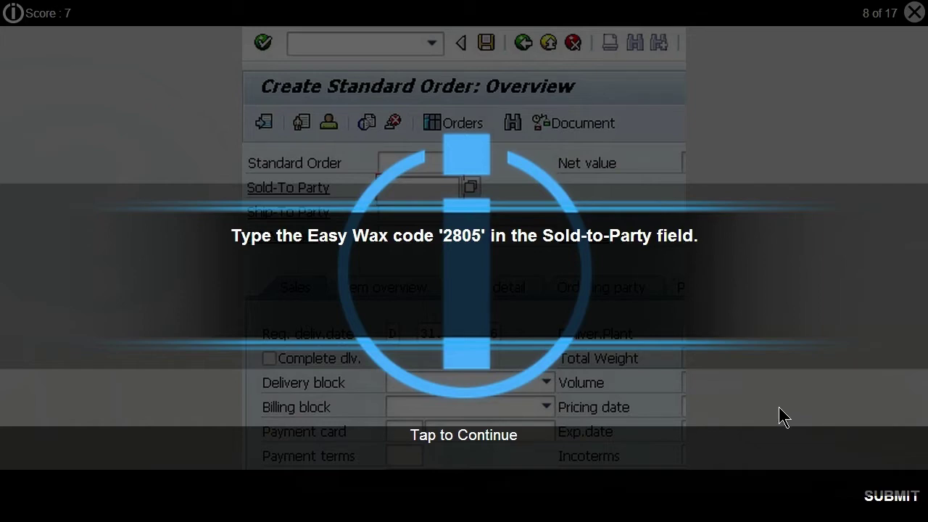
Step: Enter Easy Wax's customer code as the Sold-To Party
{"action": "left_click", "coordinate": [781, 417]}
{"action": "left_click", "coordinate": [401, 194]}
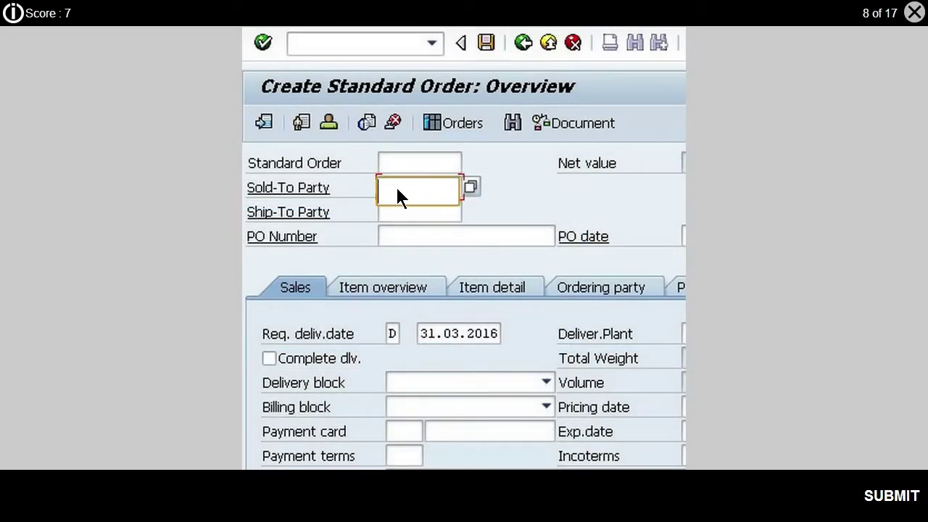
{"action": "type", "text": "2805"}
{"action": "left_click", "coordinate": [882, 505]}
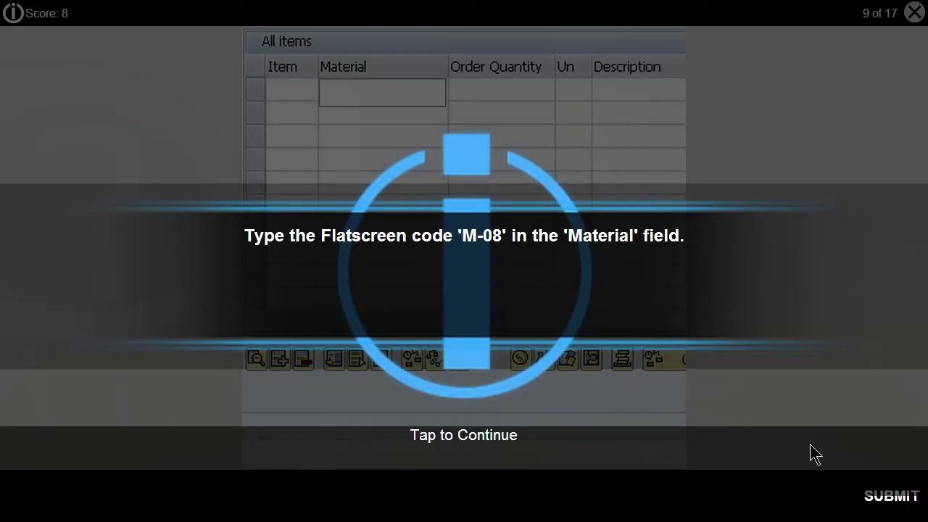
Step: Enter material M-08 in the first item row
{"action": "left_click", "coordinate": [772, 426]}
{"action": "left_click", "coordinate": [379, 99]}
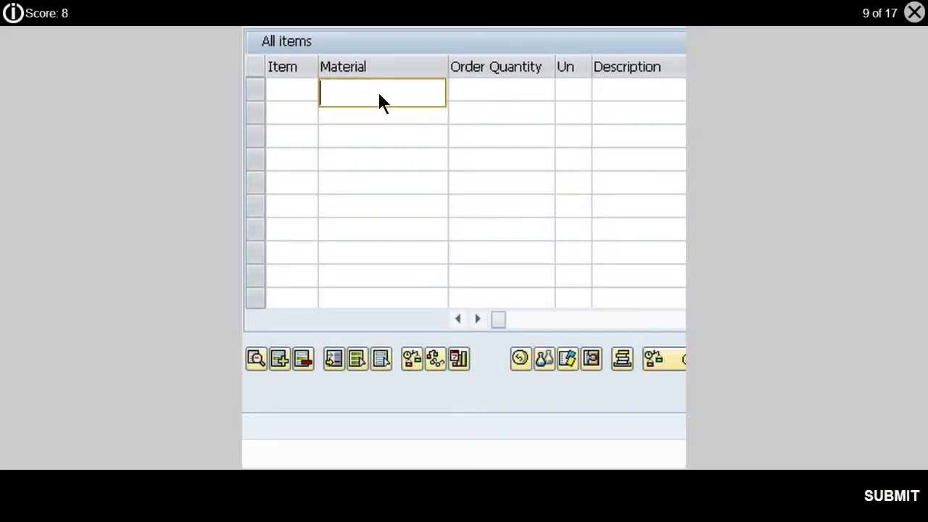
{"action": "type", "text": "m-0"}
{"action": "left_click", "coordinate": [893, 500]}
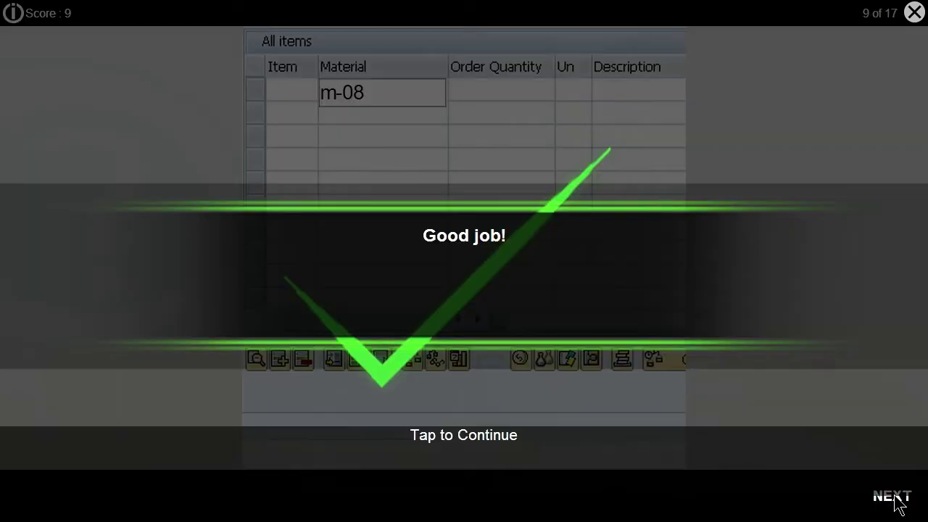
{"action": "left_click", "coordinate": [771, 414]}
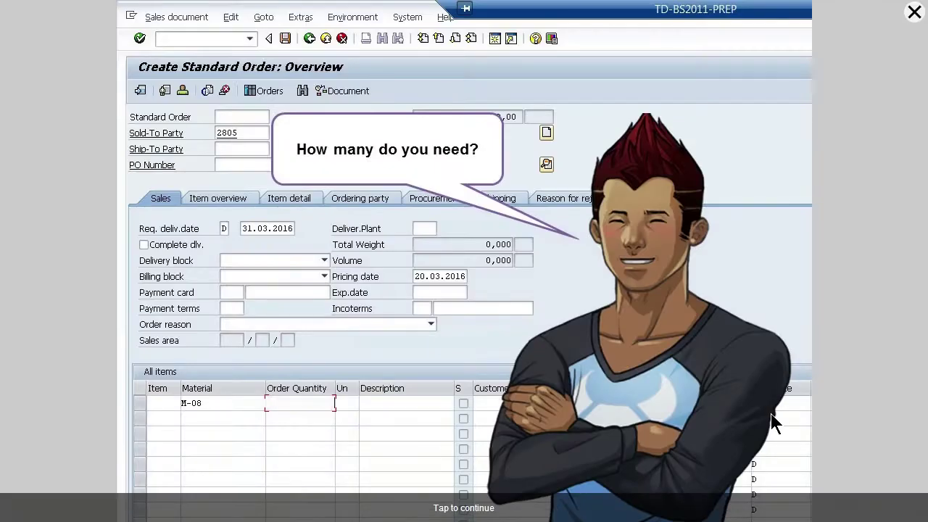
Step: Set the item's order quantity to 10 after hearing the customer's quantity answer
{"action": "left_click", "coordinate": [796, 370]}
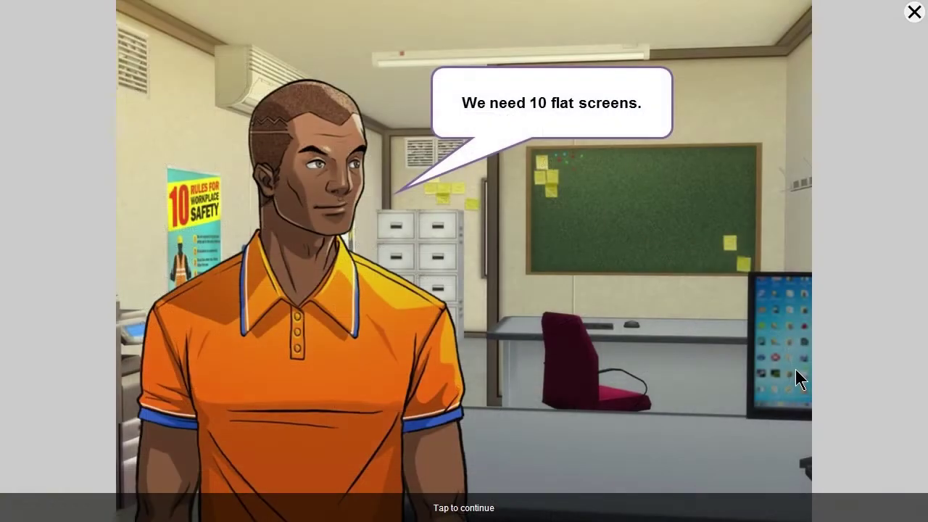
{"action": "left_click", "coordinate": [712, 303]}
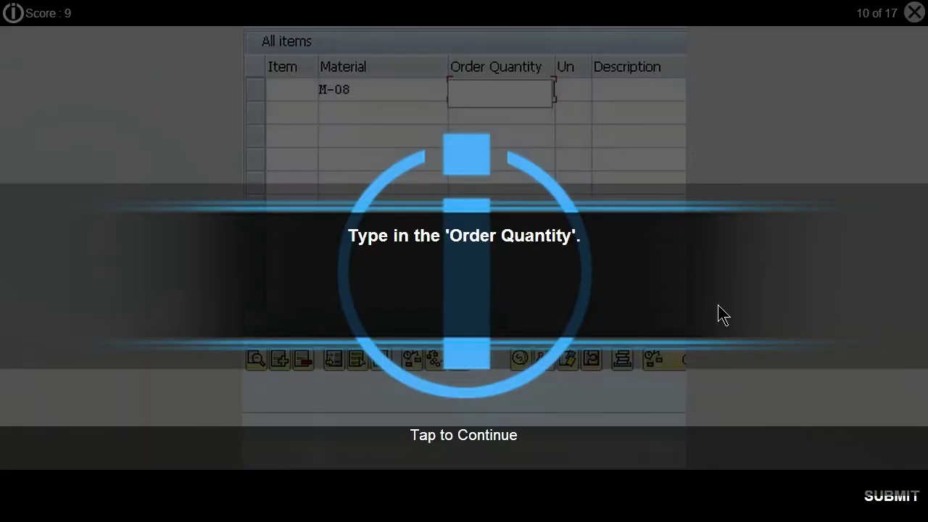
{"action": "left_click", "coordinate": [747, 366]}
{"action": "left_click", "coordinate": [497, 97]}
{"action": "type", "text": "10"}
{"action": "left_click", "coordinate": [887, 497]}
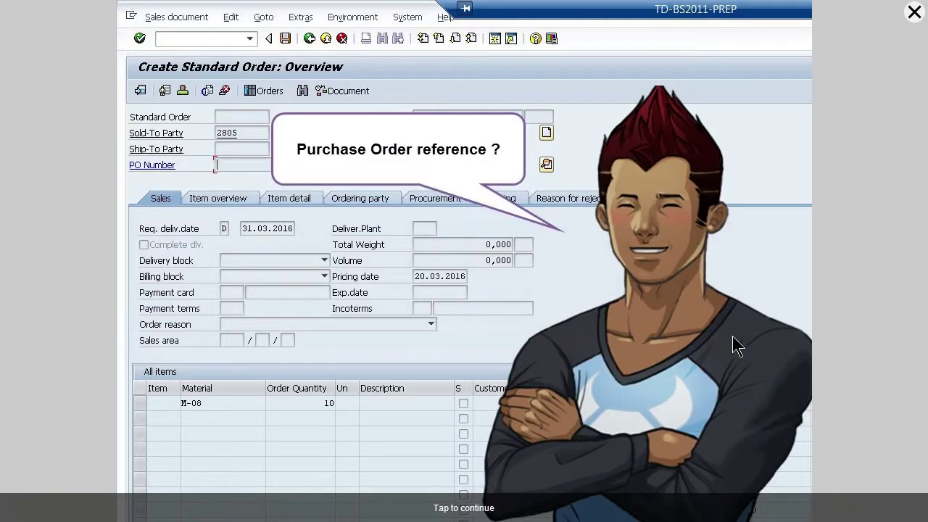
Step: Continue through the PO reference and order-splitting dialogue to the delivery date task
{"action": "left_click", "coordinate": [770, 291]}
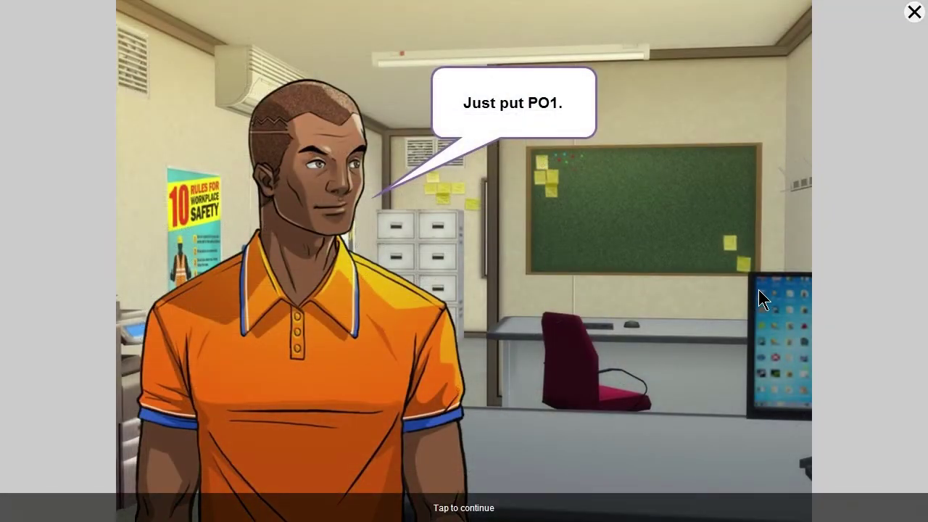
{"action": "left_click", "coordinate": [761, 297]}
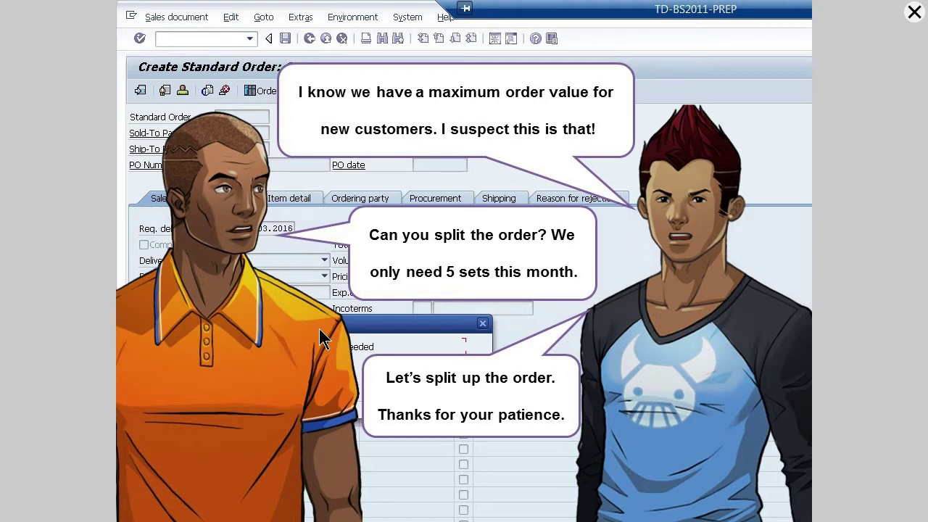
{"action": "left_click", "coordinate": [698, 356]}
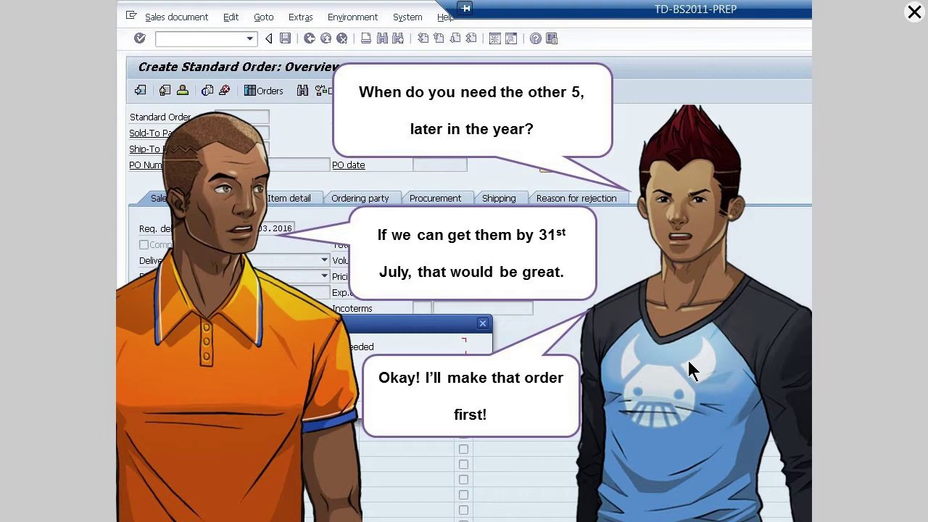
{"action": "left_click", "coordinate": [689, 369]}
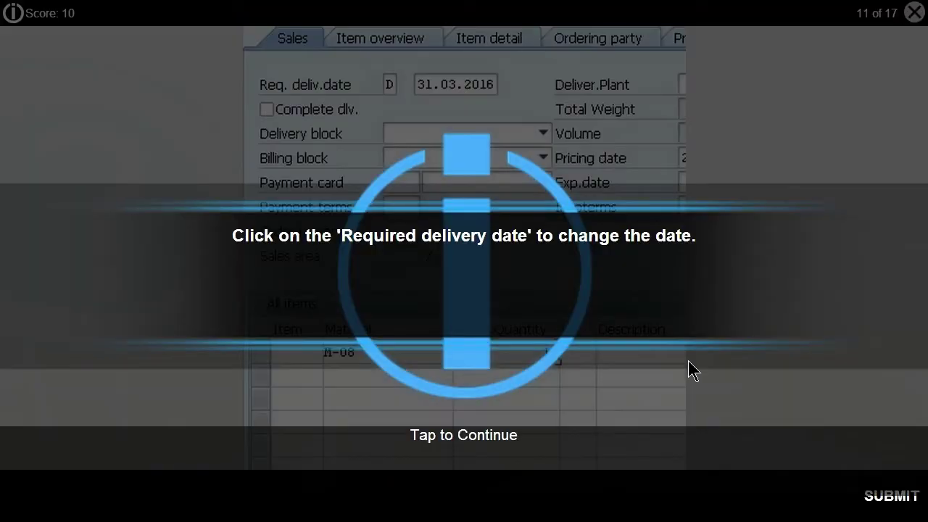
Step: Change the required delivery date to 31.07.2016
{"action": "left_click", "coordinate": [727, 421]}
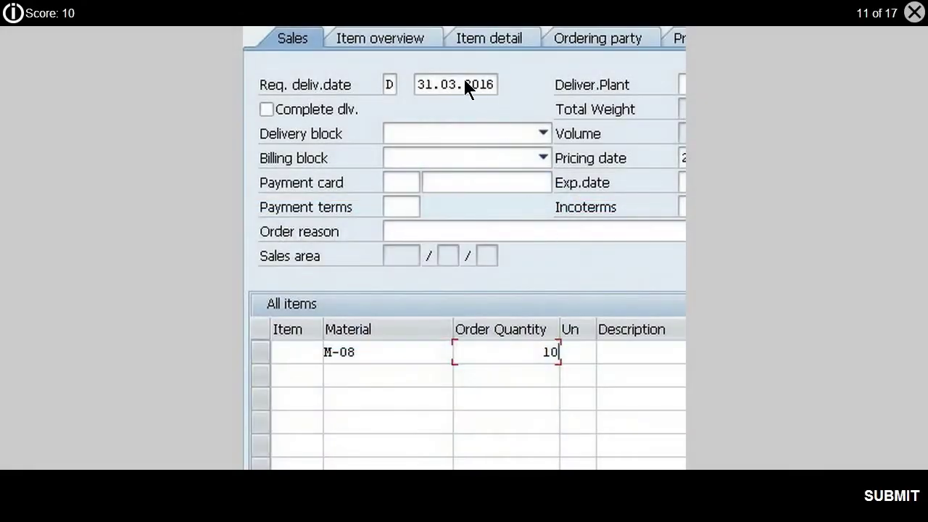
{"action": "left_click", "coordinate": [466, 81]}
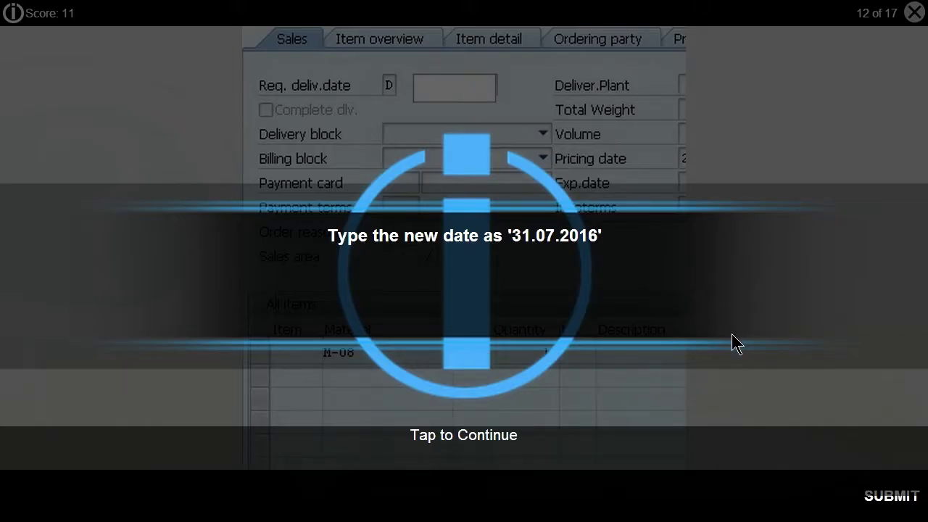
{"action": "left_click", "coordinate": [732, 333]}
{"action": "left_click", "coordinate": [453, 87]}
{"action": "type", "text": "31"}
{"action": "type", "text": ".07.2016"}
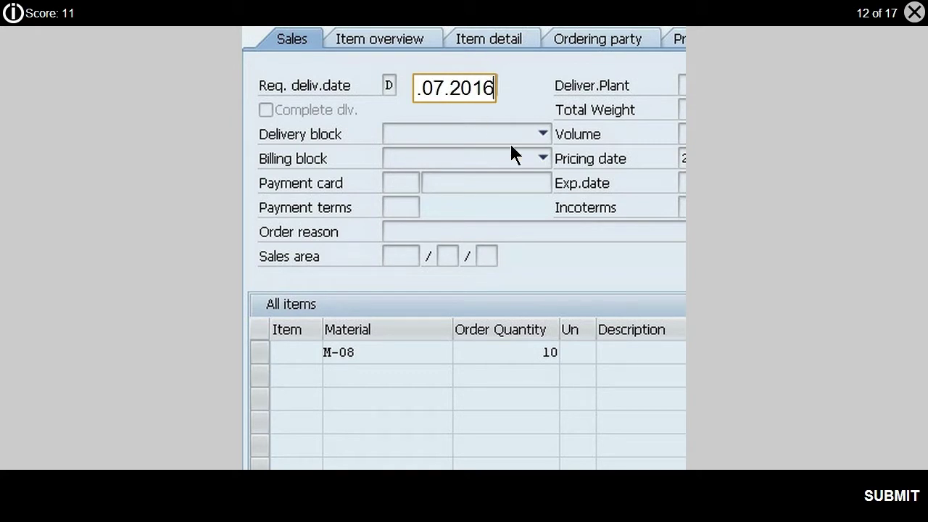
{"action": "left_click", "coordinate": [892, 495]}
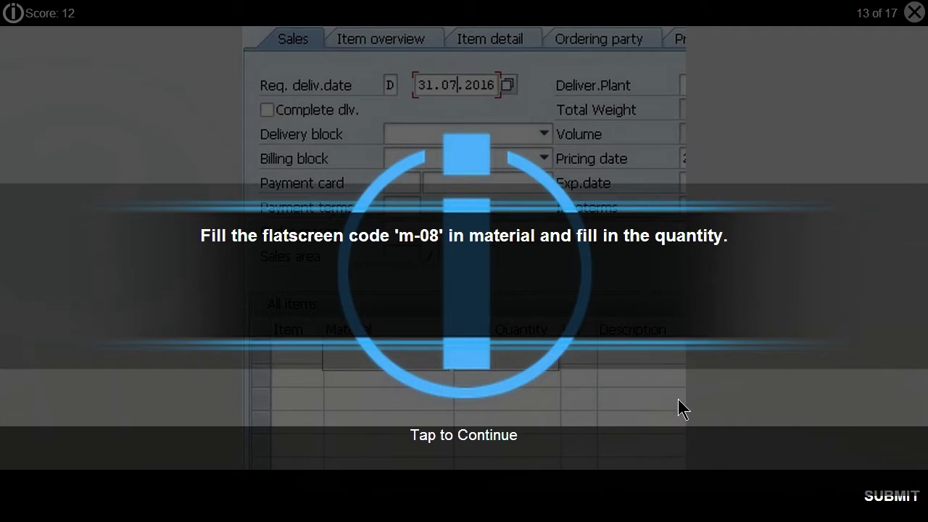
Step: Enter material m-08 for the new item line
{"action": "left_click", "coordinate": [679, 403]}
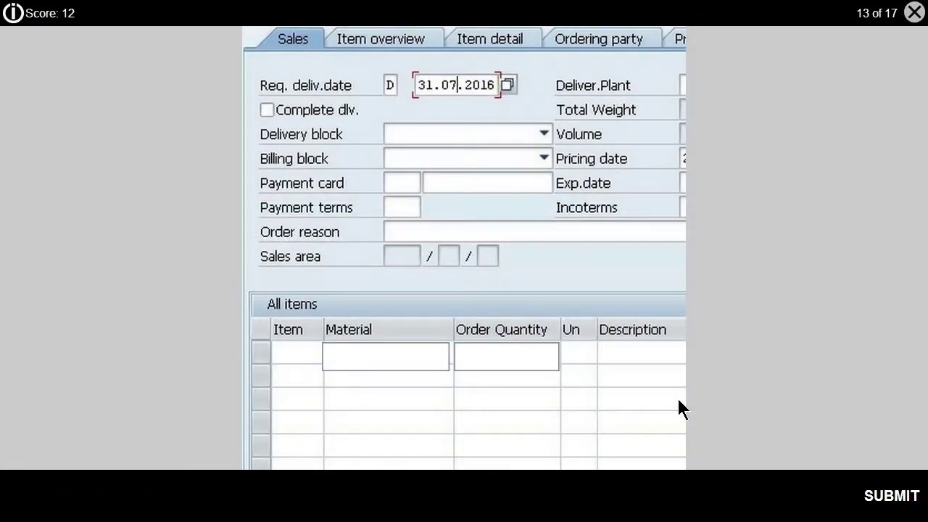
{"action": "left_click", "coordinate": [385, 355]}
{"action": "type", "text": "m-08"}
Step: Order 5 units of m-08 and accept the billing date redetermination notice
{"action": "left_click", "coordinate": [480, 355]}
{"action": "type", "text": "5"}
{"action": "left_click", "coordinate": [893, 497]}
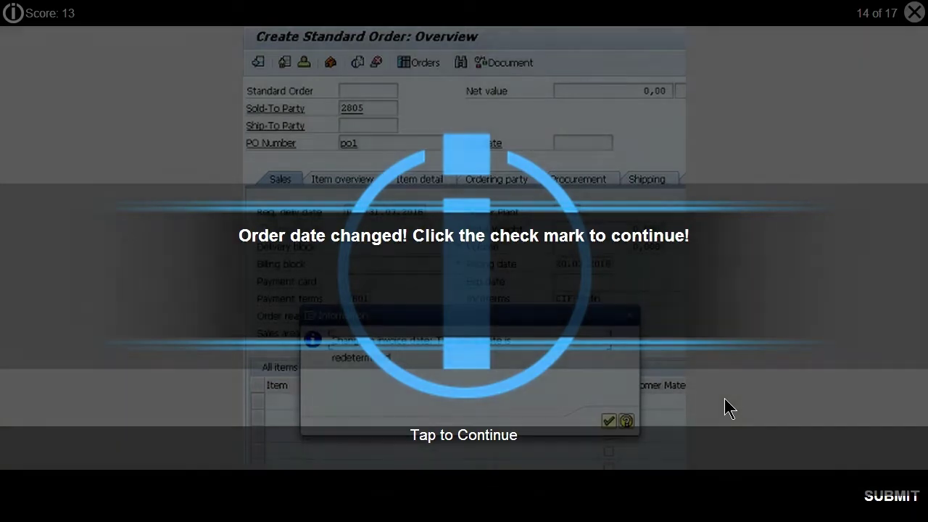
{"action": "left_click", "coordinate": [727, 406]}
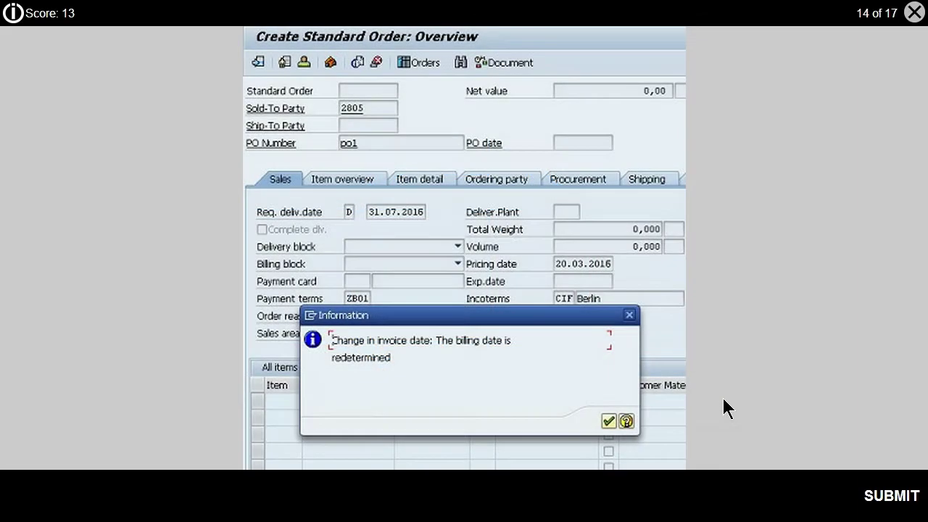
{"action": "left_click", "coordinate": [609, 421]}
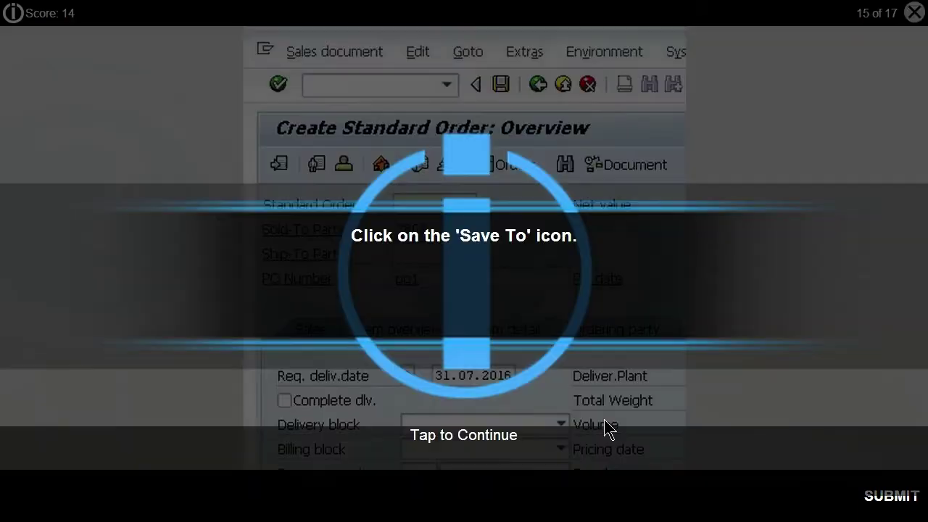
Step: Save the standard order
{"action": "left_click", "coordinate": [708, 384]}
{"action": "left_click", "coordinate": [501, 84]}
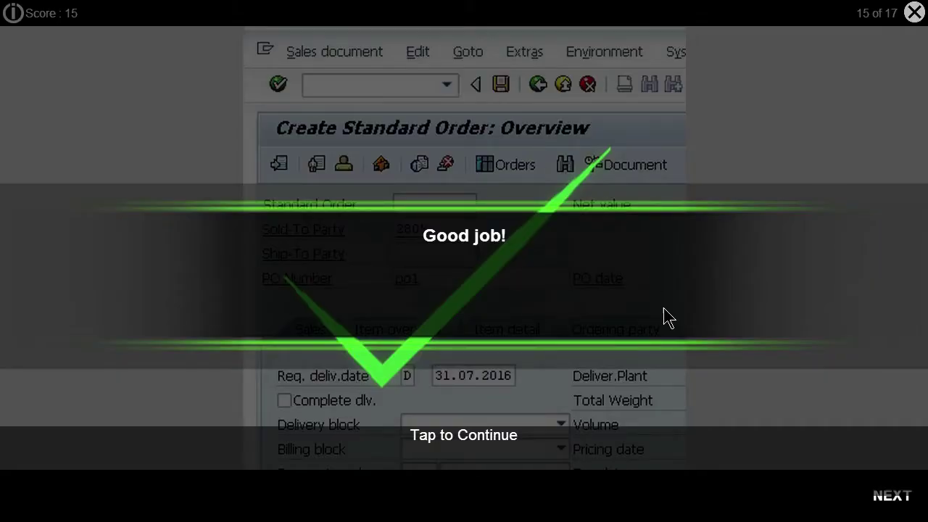
{"action": "left_click", "coordinate": [819, 431]}
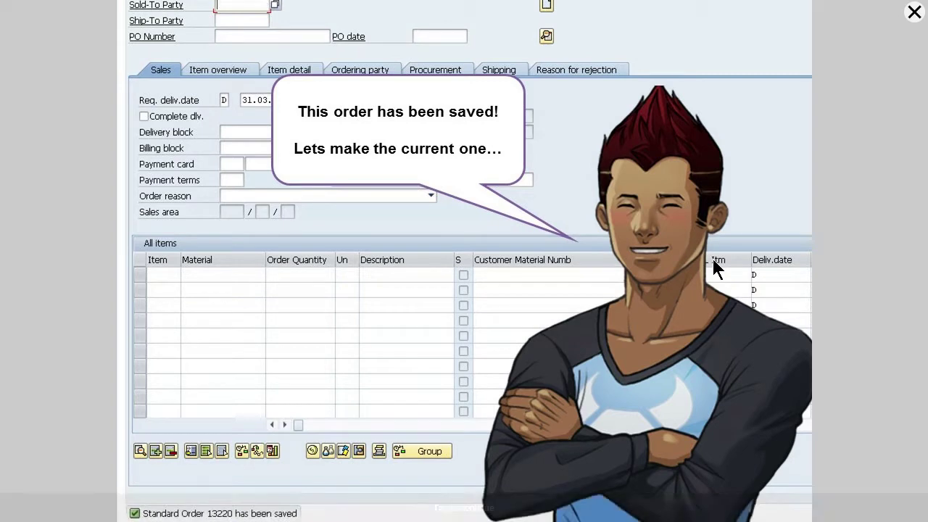
Step: Enter the customer code as Sold-To Party and the PO reference for the new order
{"action": "left_click", "coordinate": [713, 259]}
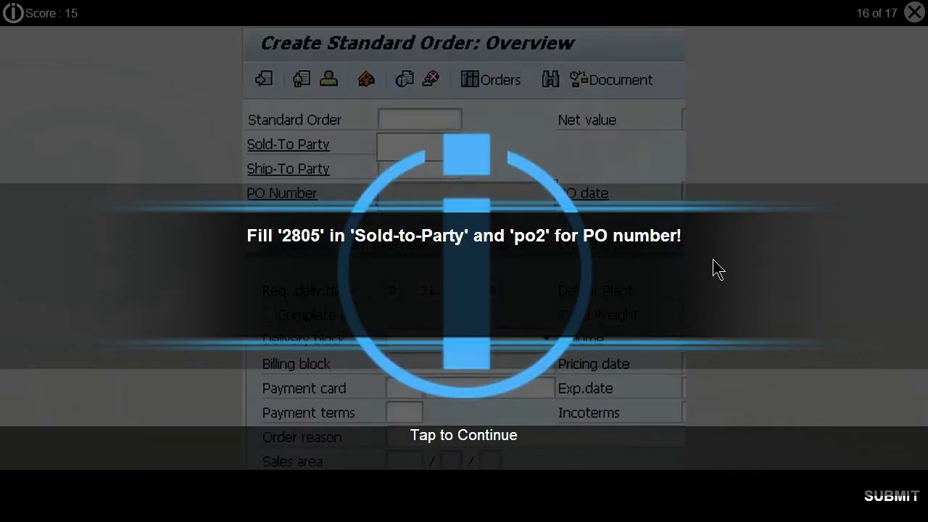
{"action": "left_click", "coordinate": [749, 317]}
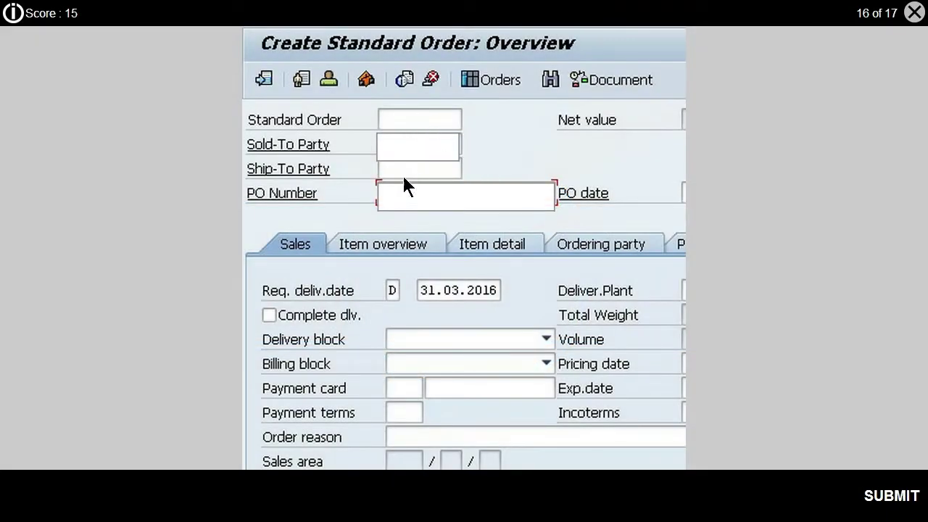
{"action": "left_click", "coordinate": [405, 148]}
{"action": "type", "text": "2805"}
{"action": "left_click", "coordinate": [404, 200]}
{"action": "type", "text": "po2"}
{"action": "left_click", "coordinate": [888, 499]}
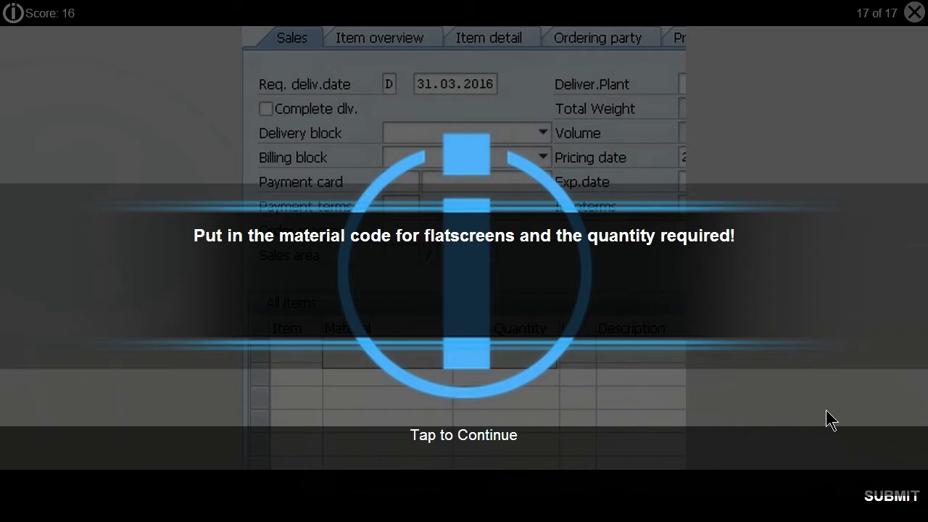
Step: Add an item of 5 units of material m-08
{"action": "left_click", "coordinate": [831, 419]}
{"action": "left_click", "coordinate": [398, 355]}
{"action": "type", "text": "m-"}
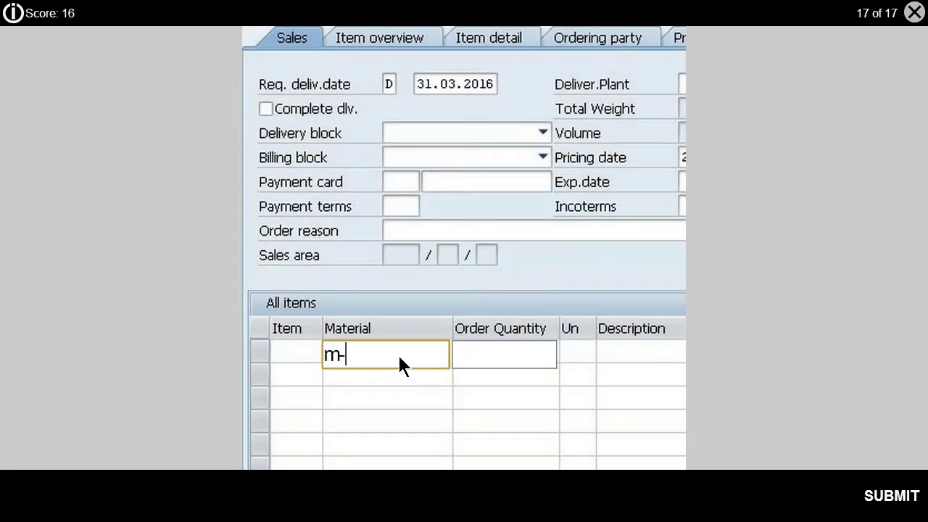
{"action": "type", "text": "08"}
{"action": "left_click", "coordinate": [505, 354]}
{"action": "type", "text": "5"}
{"action": "left_click", "coordinate": [888, 496]}
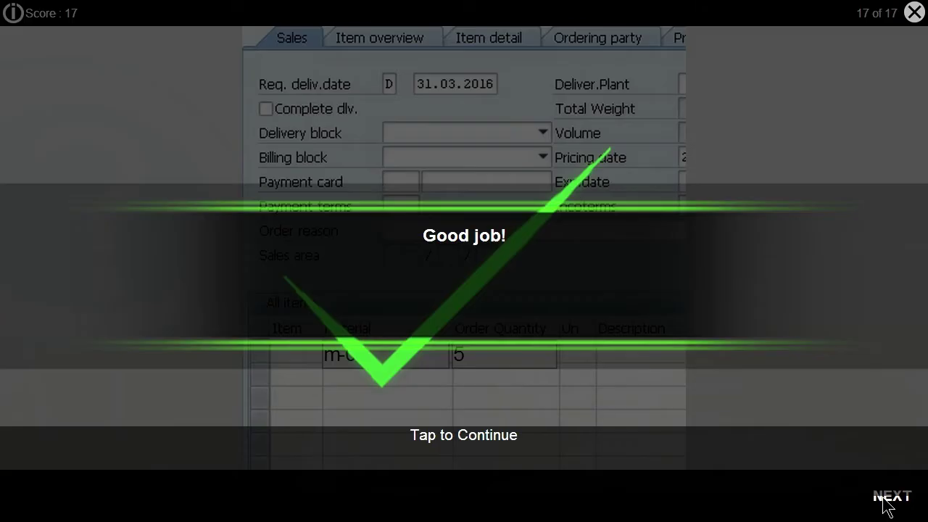
{"action": "left_click", "coordinate": [845, 435]}
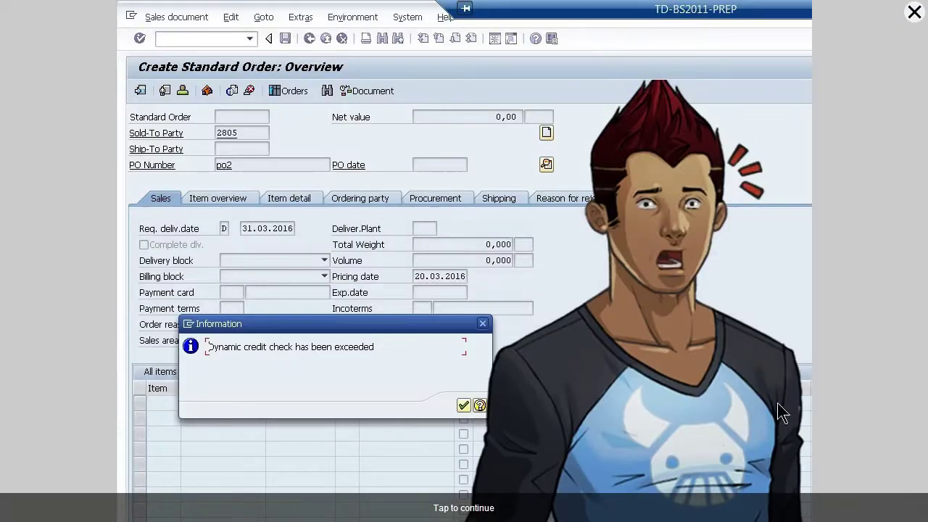
Step: Accept the dynamic credit check warning and close the 100% results screen
{"action": "left_click", "coordinate": [463, 404]}
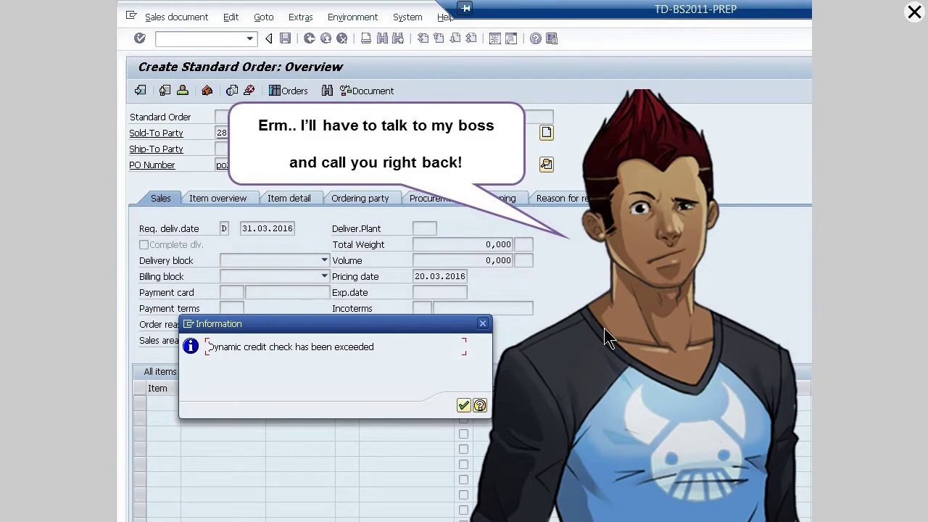
{"action": "left_click", "coordinate": [604, 329]}
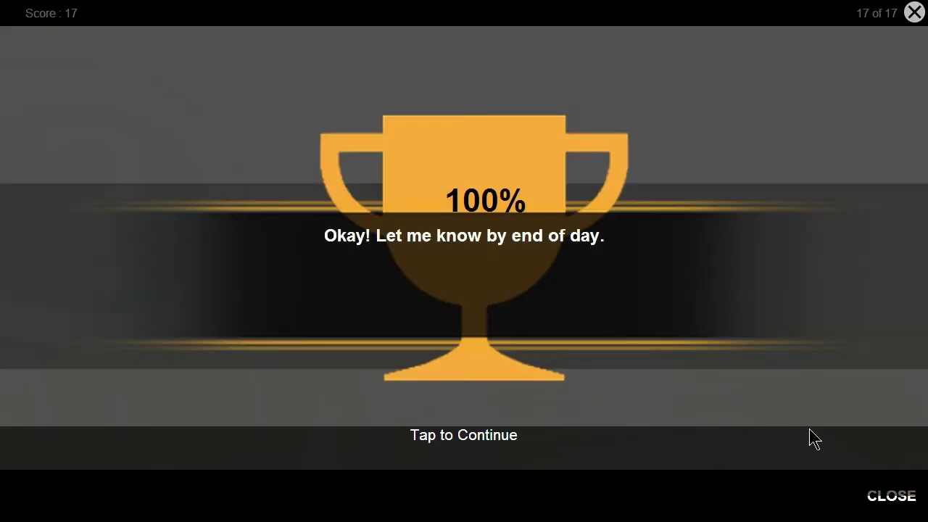
{"action": "left_click", "coordinate": [742, 391]}
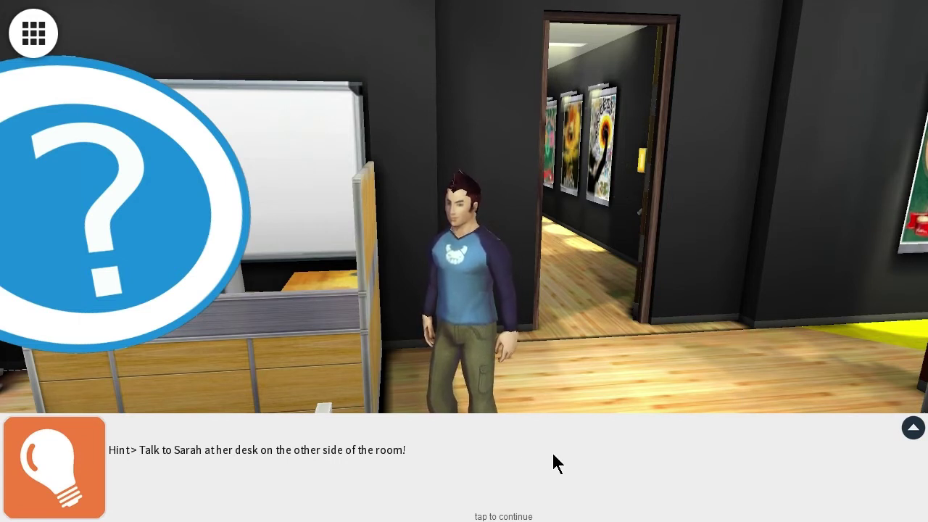
Step: Hear the sales manager explain credit checks, credit blocks and how blocks are removed
{"action": "left_click", "coordinate": [487, 512]}
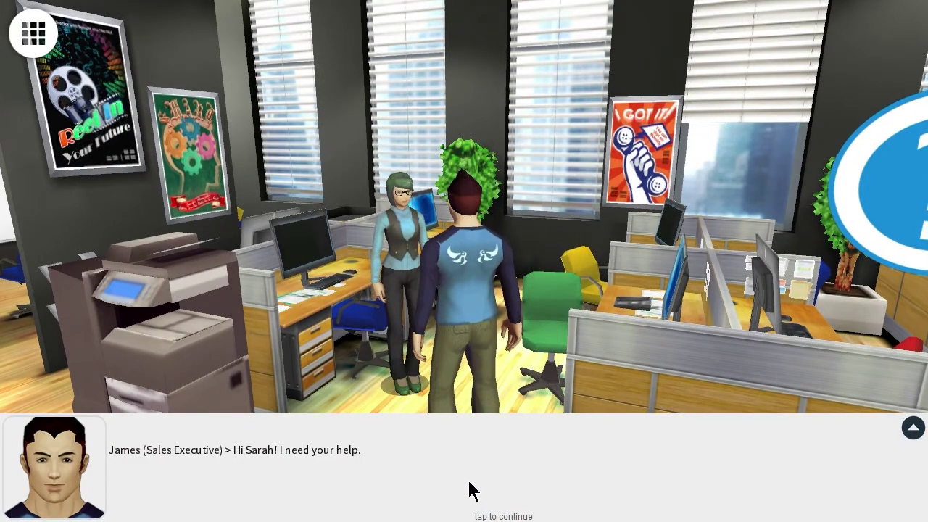
{"action": "left_click", "coordinate": [470, 492]}
{"action": "left_click", "coordinate": [470, 492]}
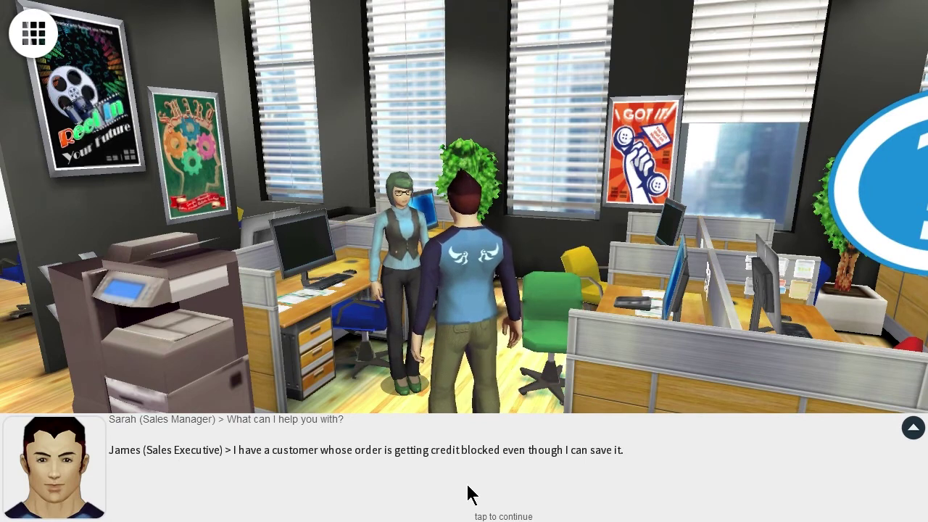
{"action": "left_click", "coordinate": [467, 495]}
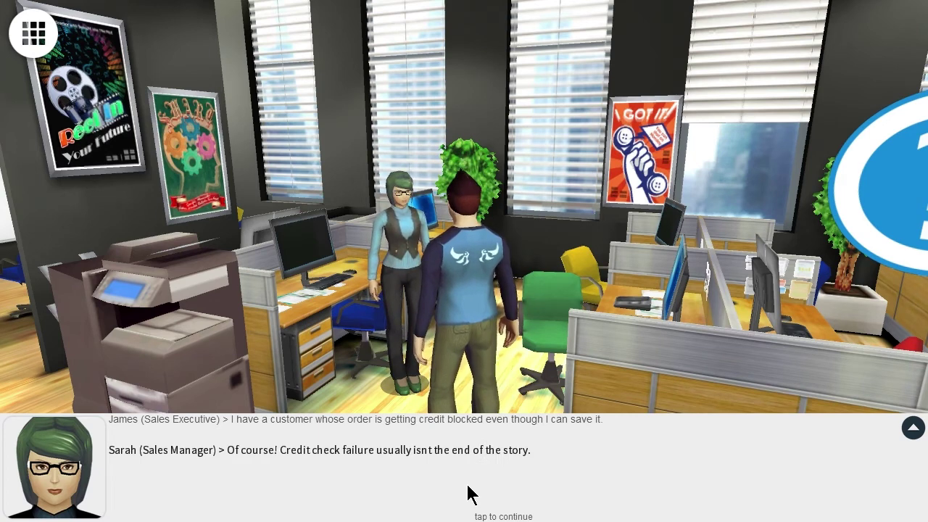
{"action": "left_click", "coordinate": [467, 495]}
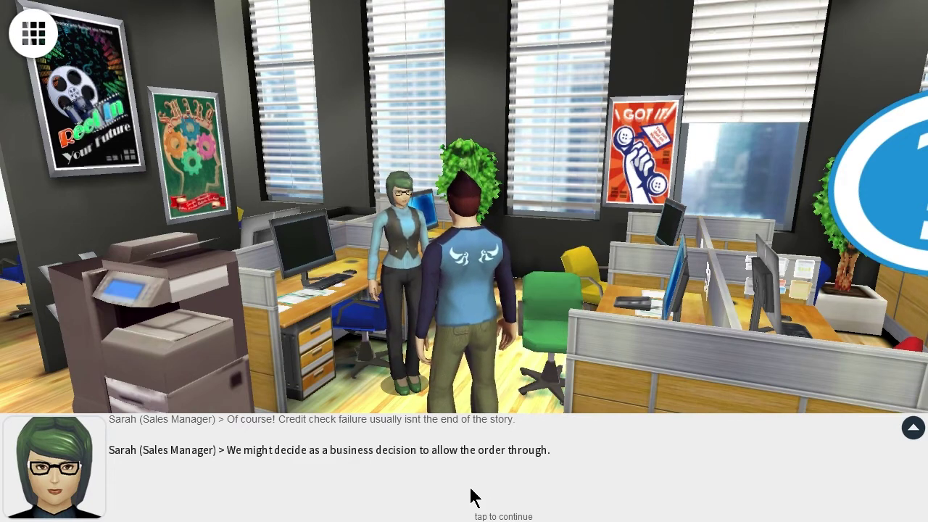
{"action": "left_click", "coordinate": [470, 497]}
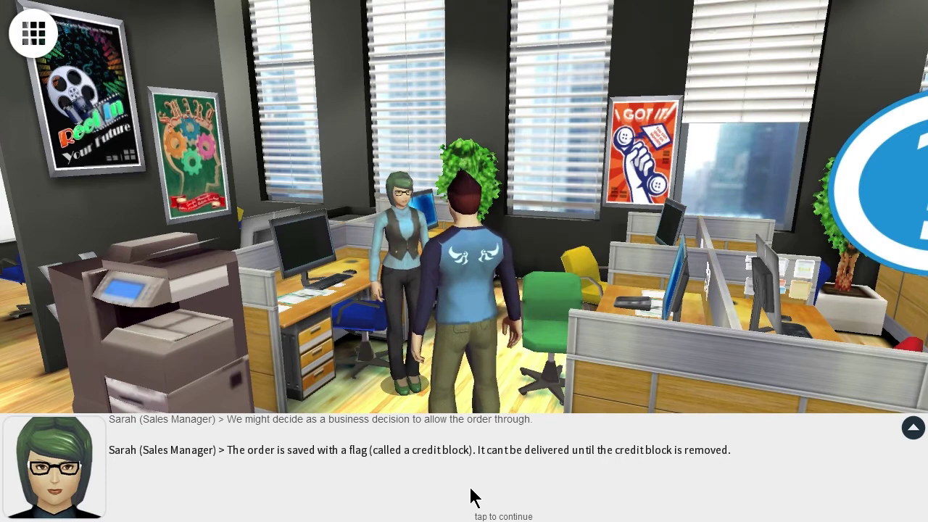
{"action": "left_click", "coordinate": [470, 498]}
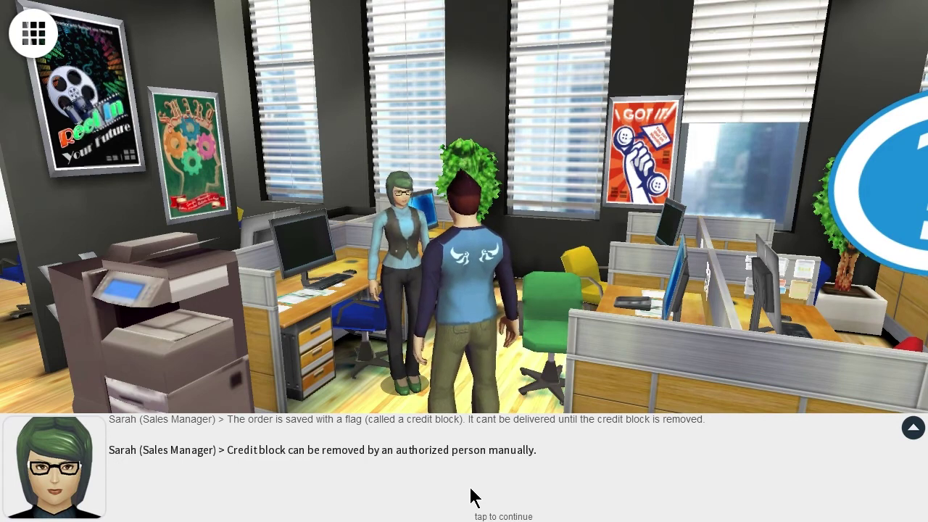
{"action": "left_click", "coordinate": [469, 497]}
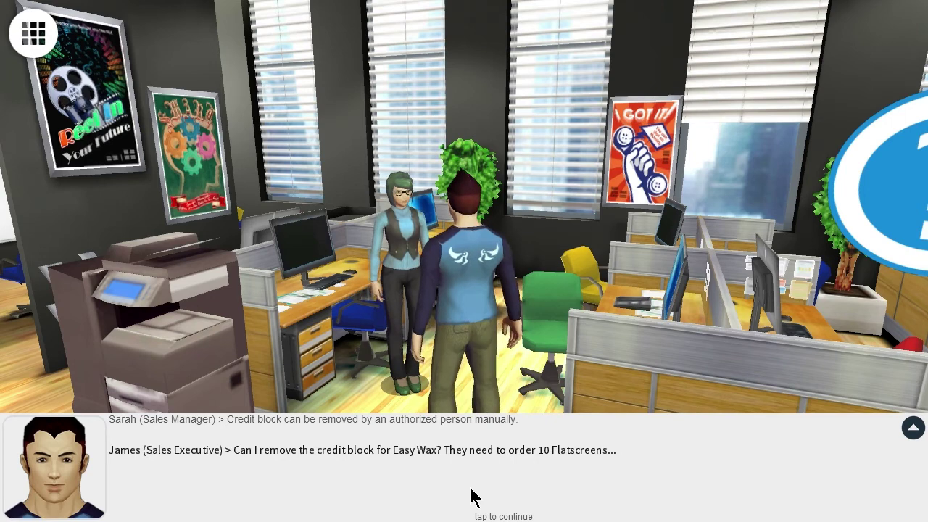
Step: Get the manager's Easy Wax answer, the referral to Finance and the Finance office hint
{"action": "left_click", "coordinate": [471, 497]}
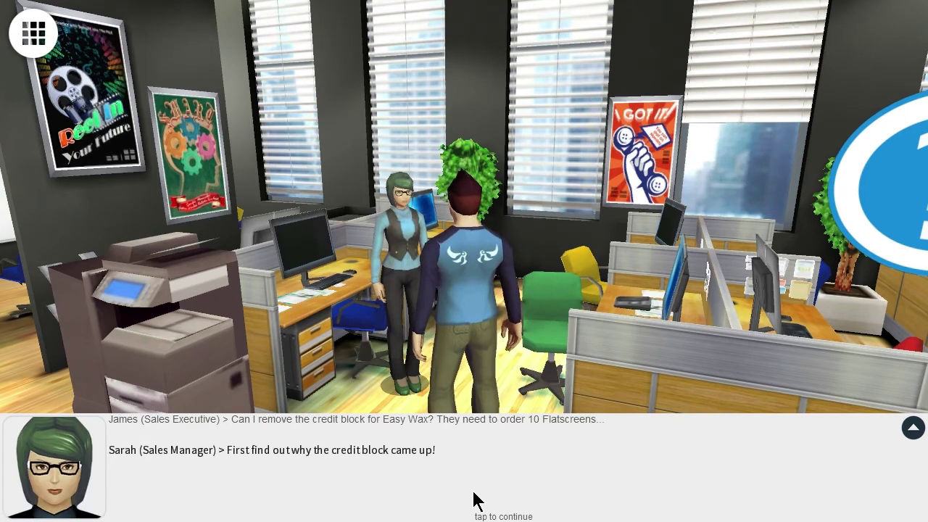
{"action": "left_click", "coordinate": [473, 498]}
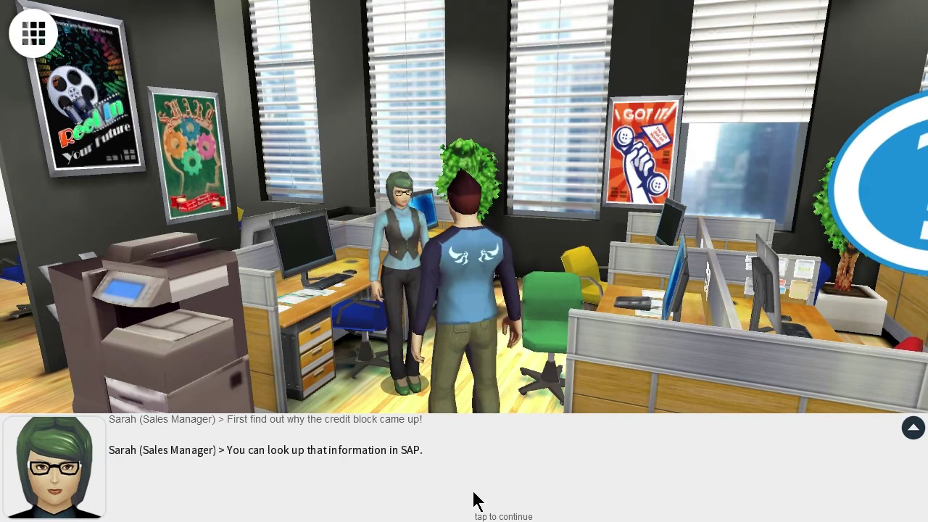
{"action": "left_click", "coordinate": [473, 499]}
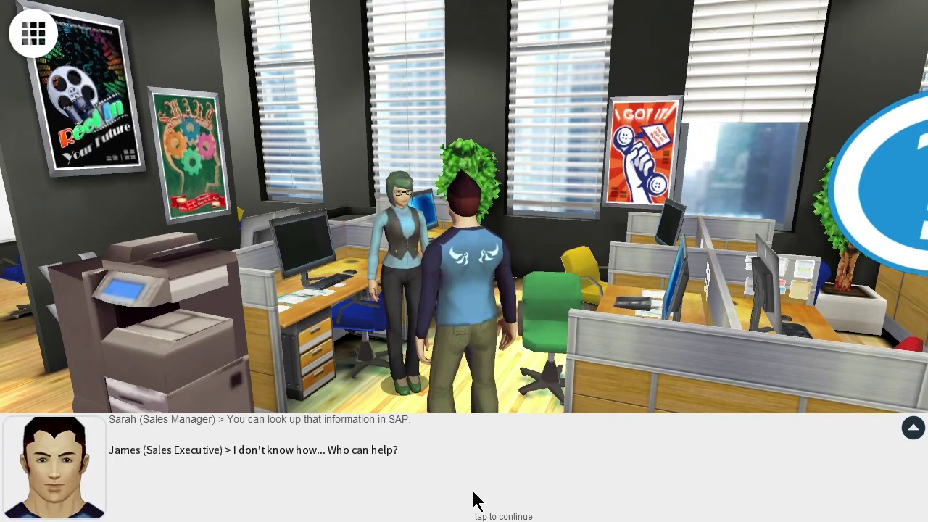
{"action": "left_click", "coordinate": [472, 498]}
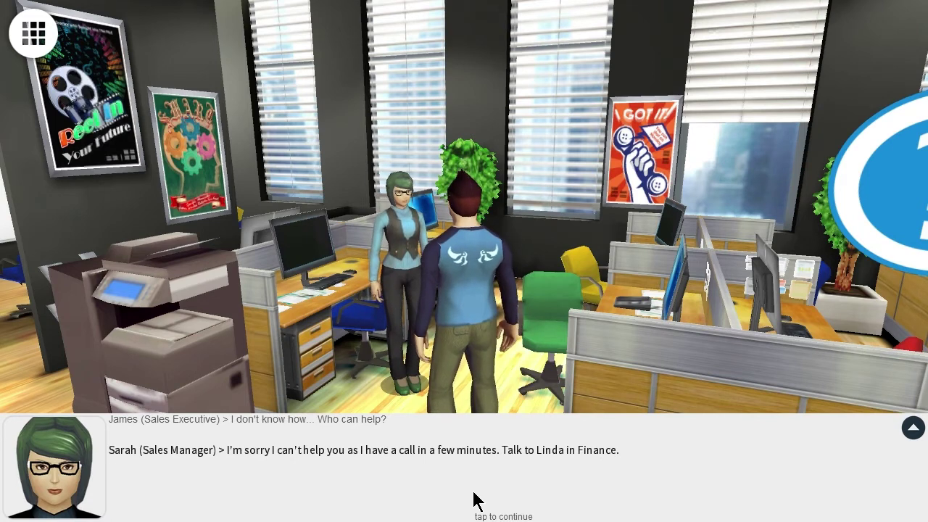
{"action": "left_click", "coordinate": [473, 499]}
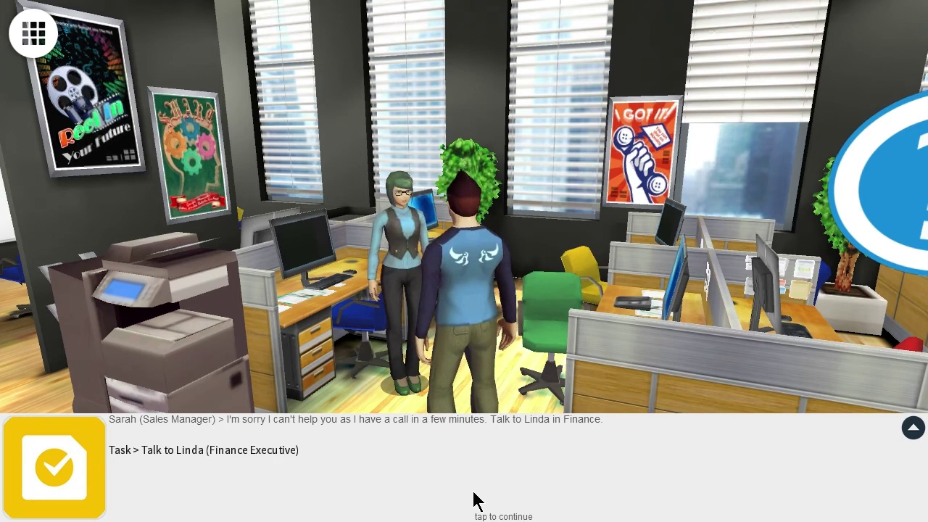
{"action": "left_click", "coordinate": [473, 499]}
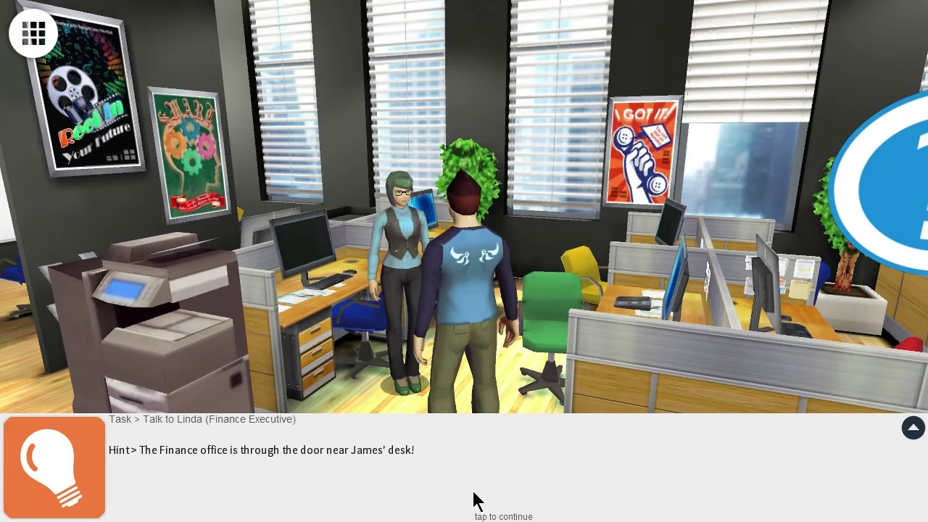
{"action": "left_click", "coordinate": [473, 499]}
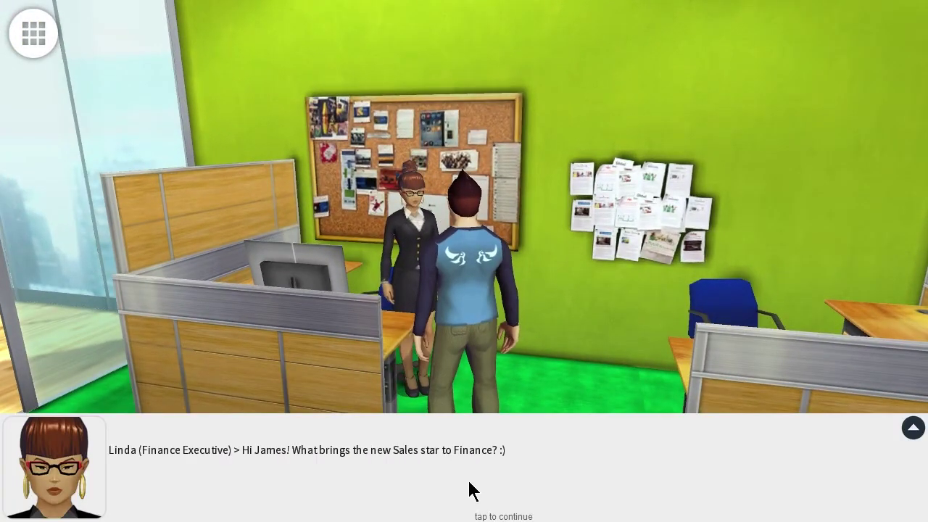
Step: Explain the Easy Wax credit block, the Maximum Document Value cause, and splitting the July order
{"action": "left_click", "coordinate": [563, 487]}
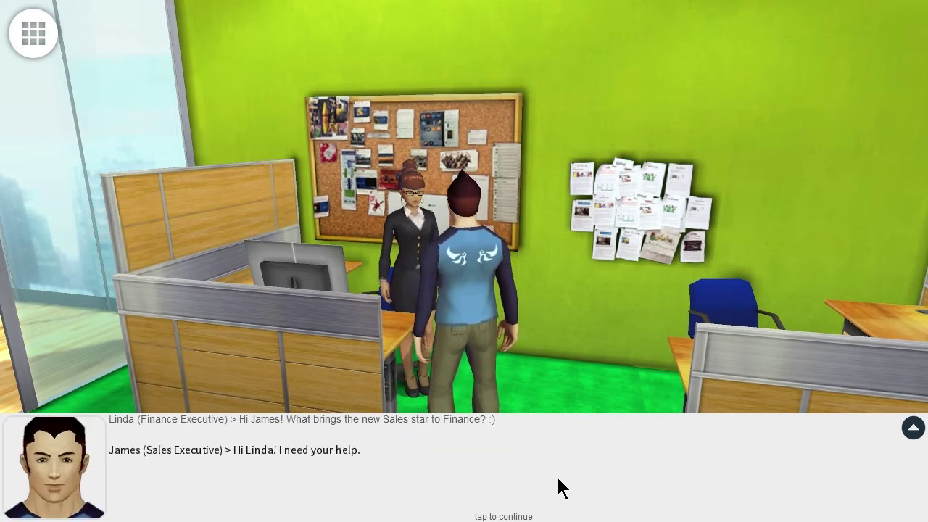
{"action": "left_click", "coordinate": [563, 487]}
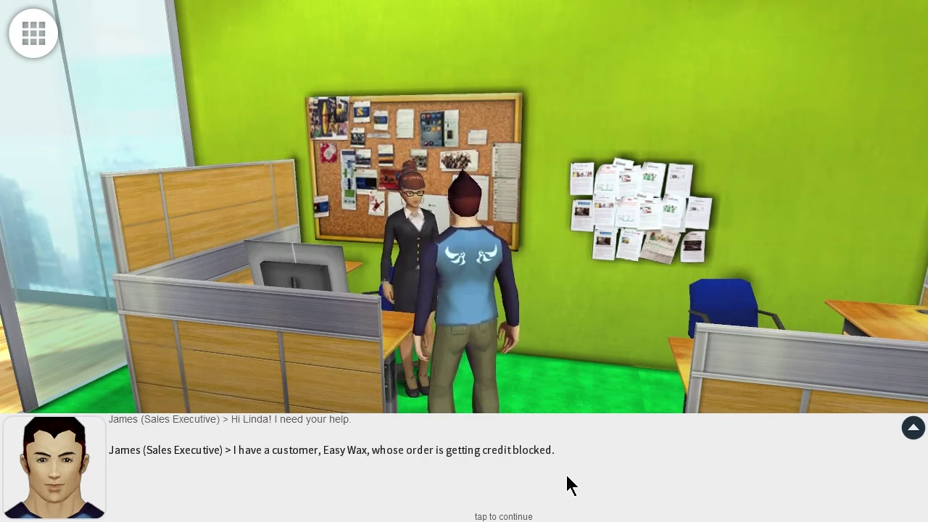
{"action": "left_click", "coordinate": [567, 484]}
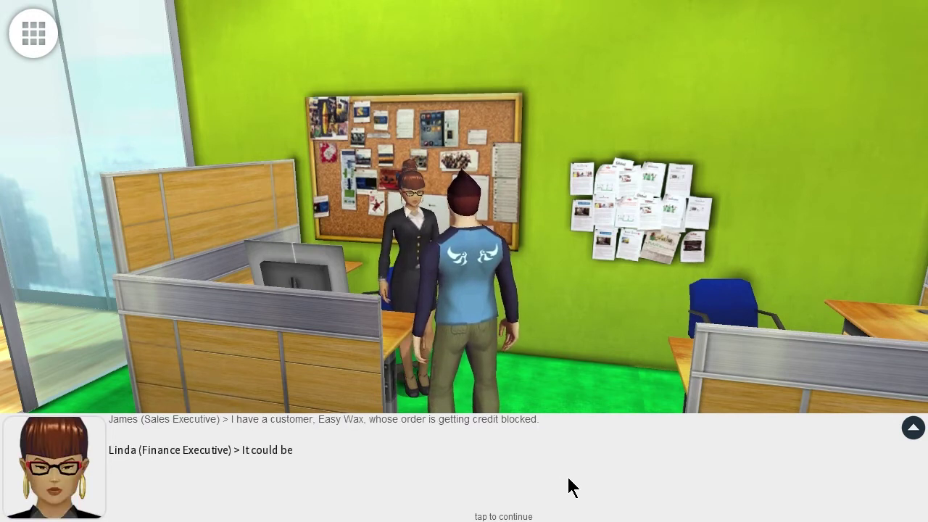
{"action": "left_click", "coordinate": [497, 504]}
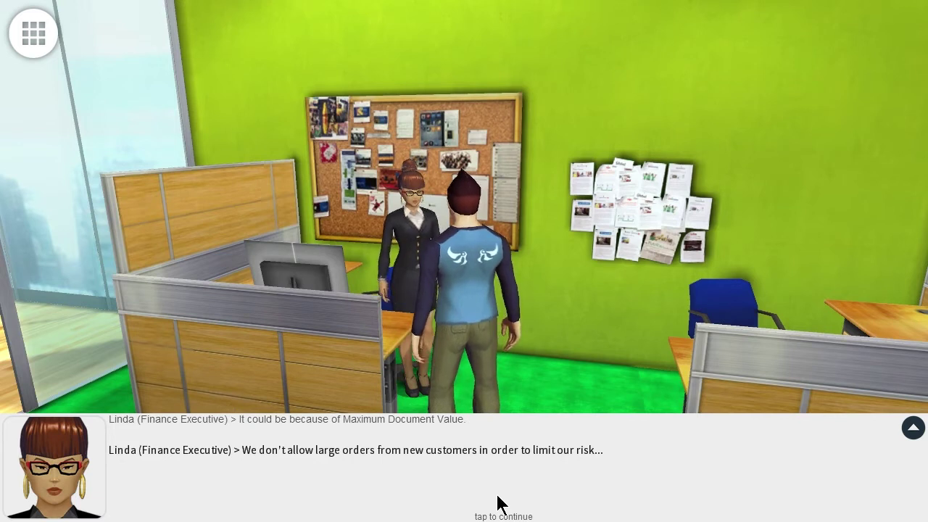
{"action": "left_click", "coordinate": [498, 503]}
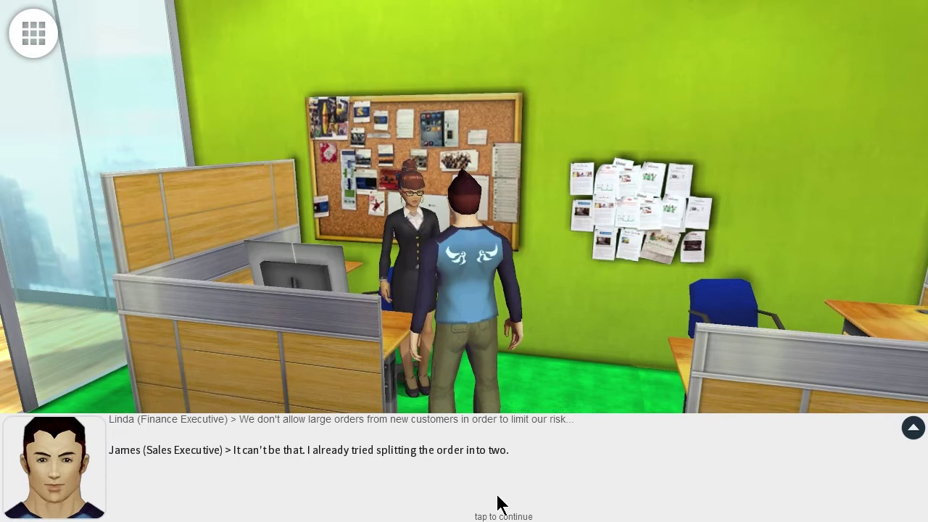
{"action": "left_click", "coordinate": [497, 504]}
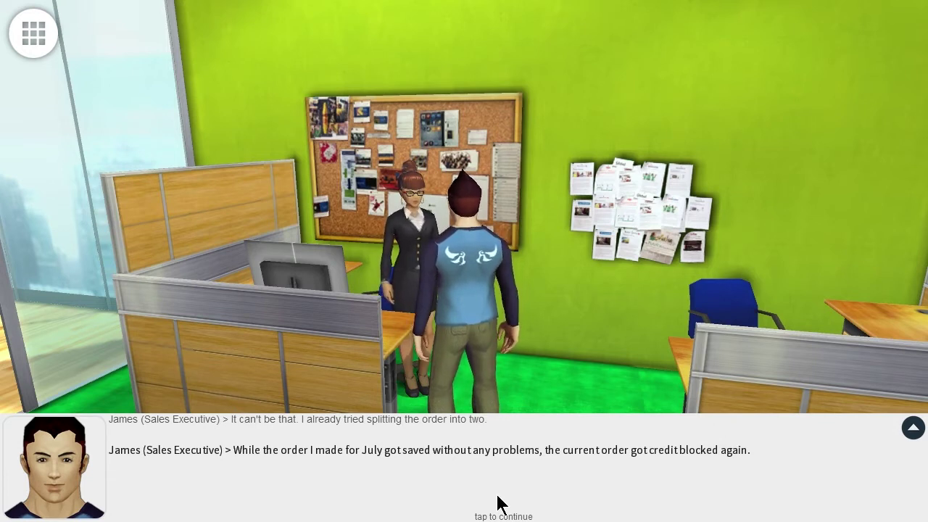
Step: Describe the customer's history and ask the finance executive for help checking payment
{"action": "left_click", "coordinate": [497, 504]}
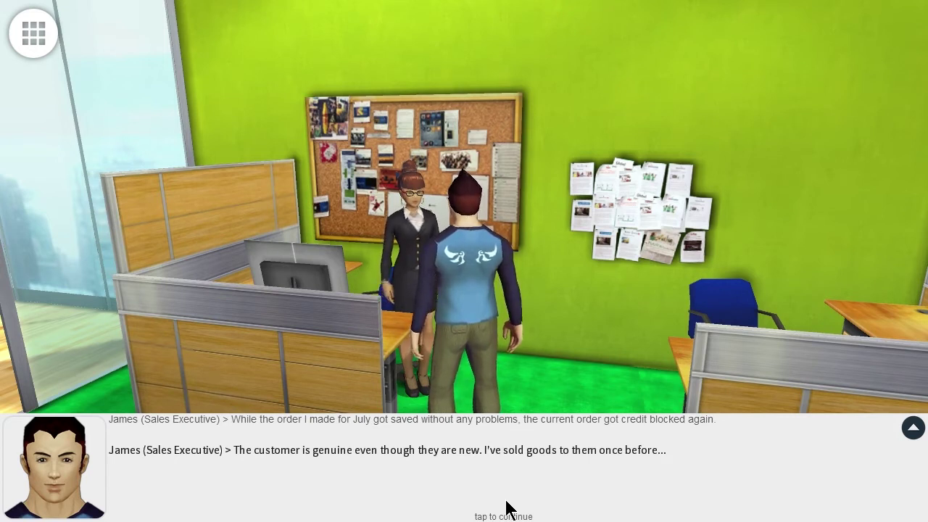
{"action": "left_click", "coordinate": [507, 507]}
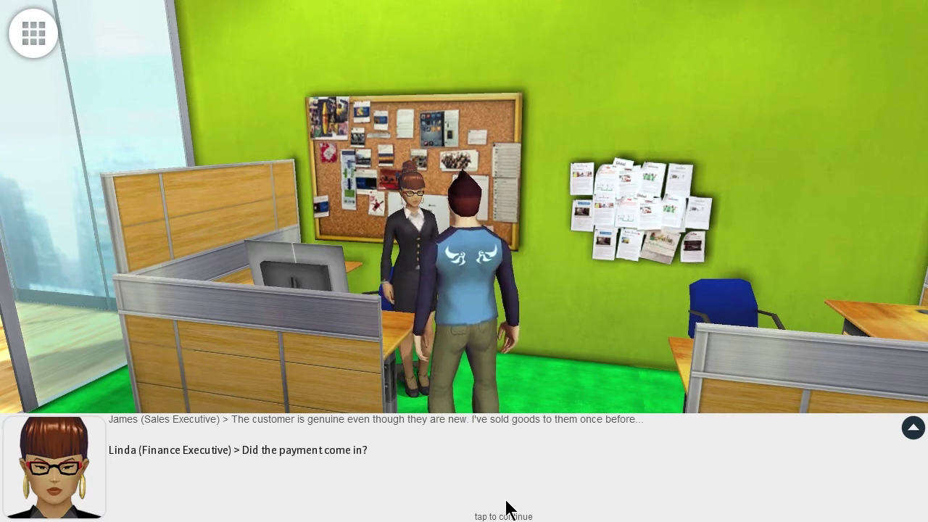
{"action": "left_click", "coordinate": [506, 508]}
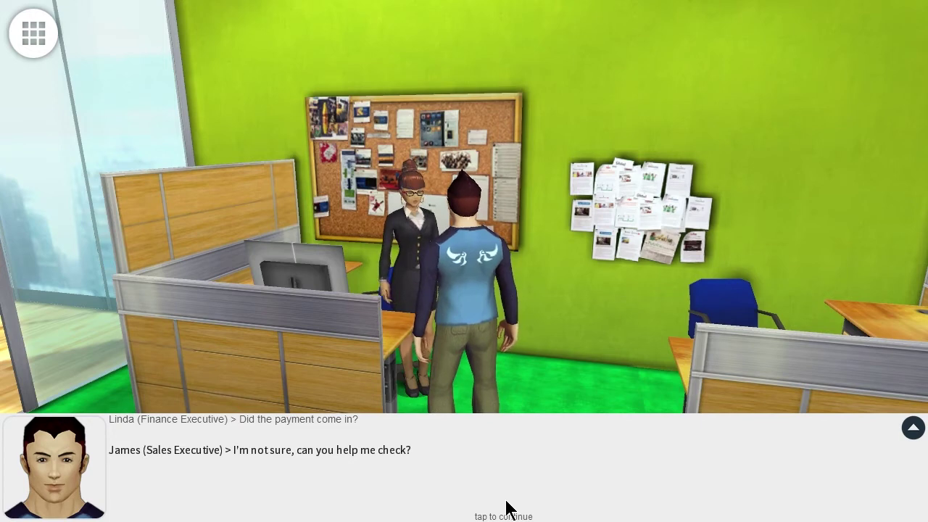
{"action": "left_click", "coordinate": [506, 508]}
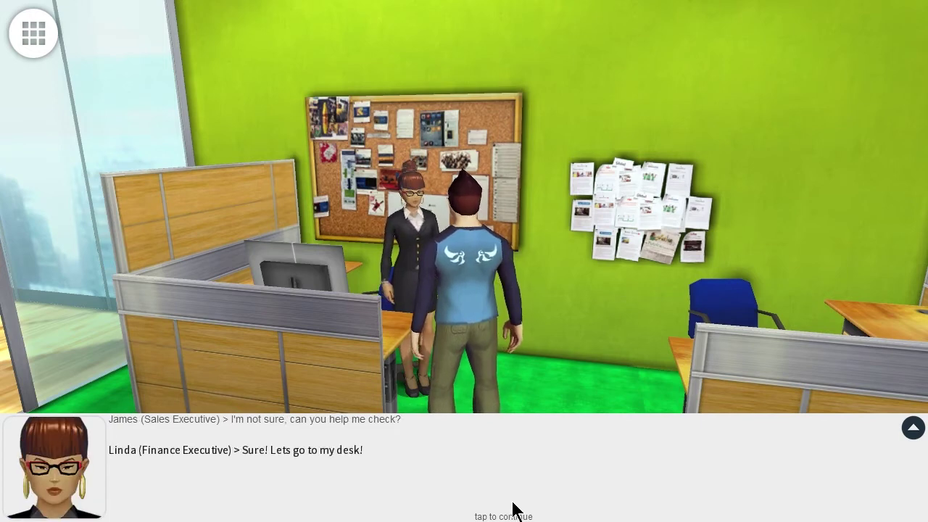
{"action": "left_click", "coordinate": [512, 510]}
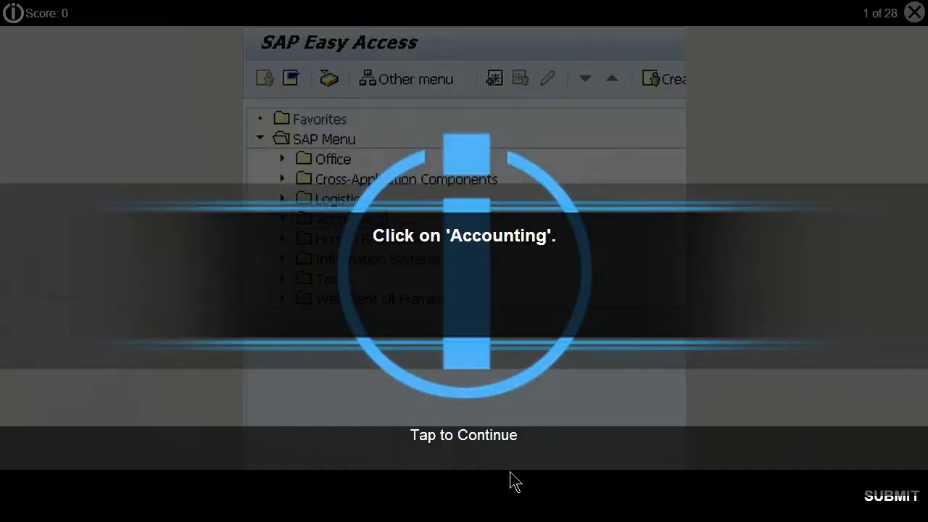
Step: Expand Accounting > Financial Accounting > Accounts Receivable in the SAP Easy Access menu
{"action": "left_click", "coordinate": [506, 357]}
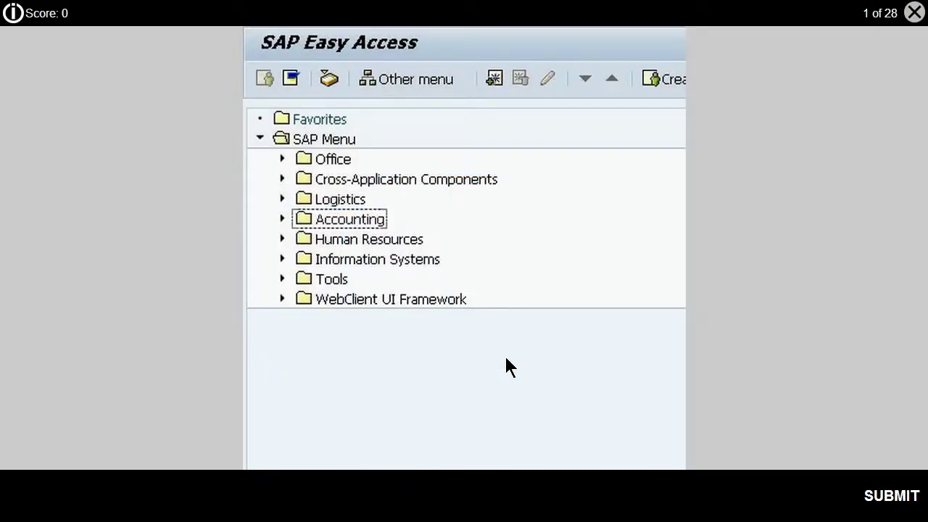
{"action": "left_click", "coordinate": [361, 229]}
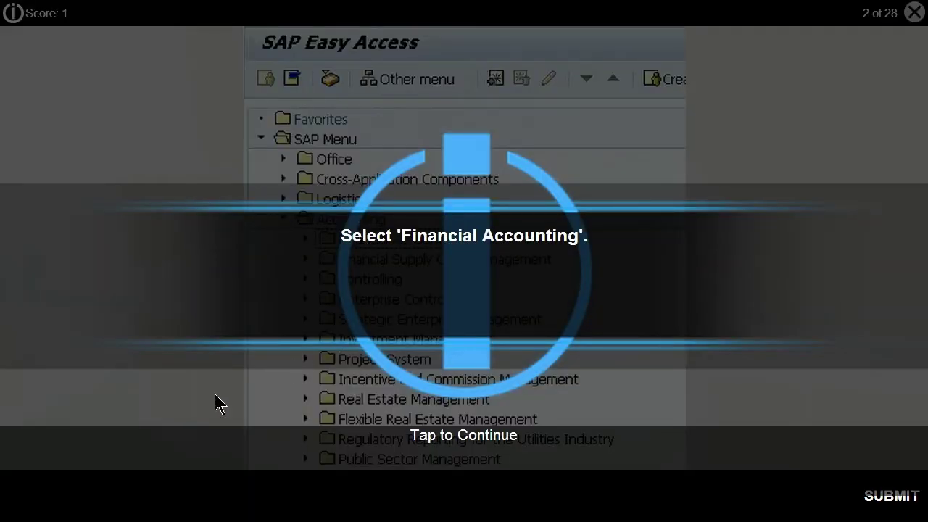
{"action": "left_click", "coordinate": [347, 386]}
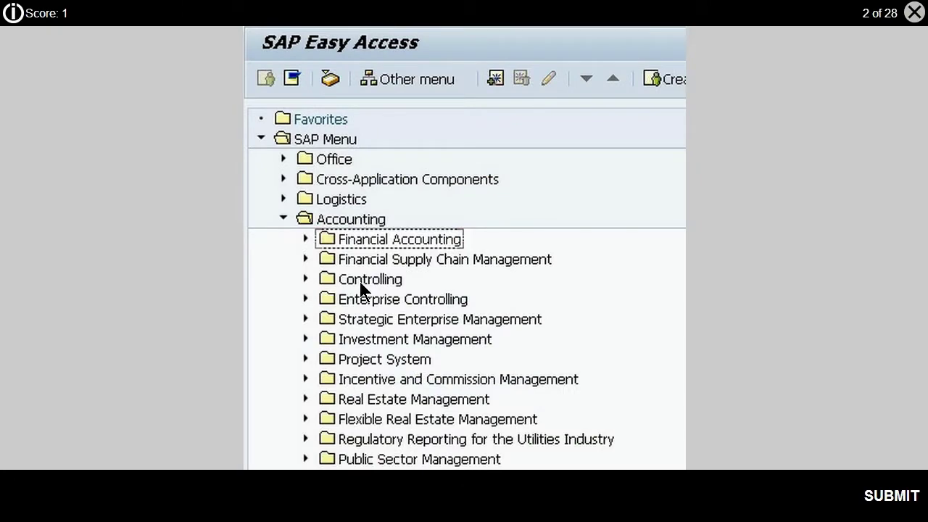
{"action": "left_click", "coordinate": [361, 240]}
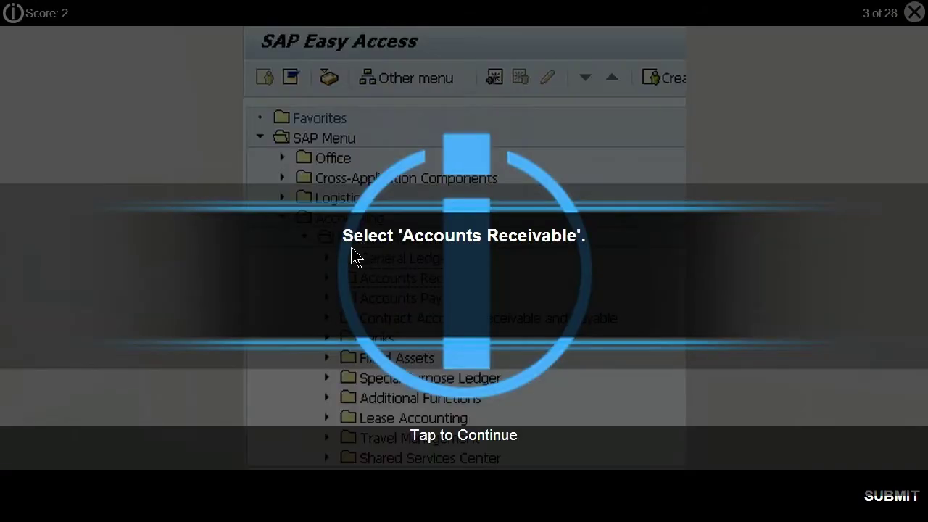
{"action": "left_click", "coordinate": [277, 322]}
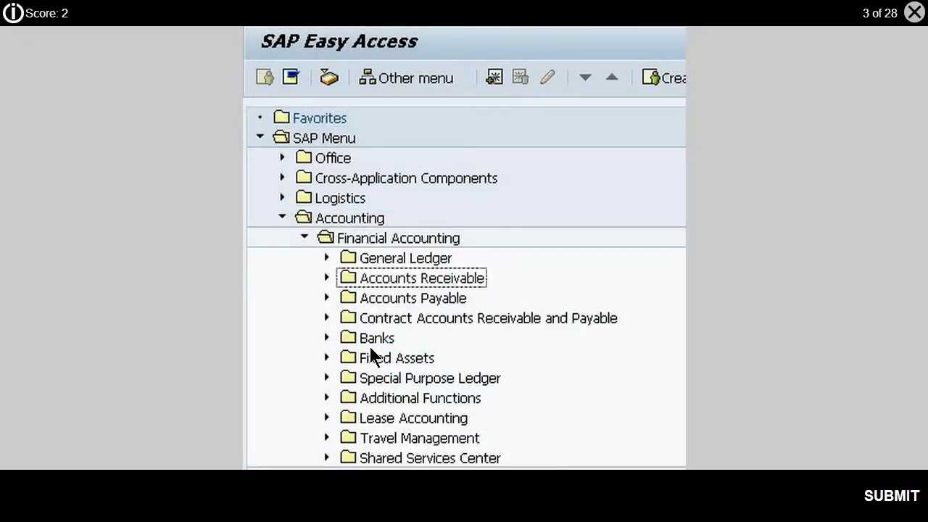
{"action": "left_click", "coordinate": [414, 280]}
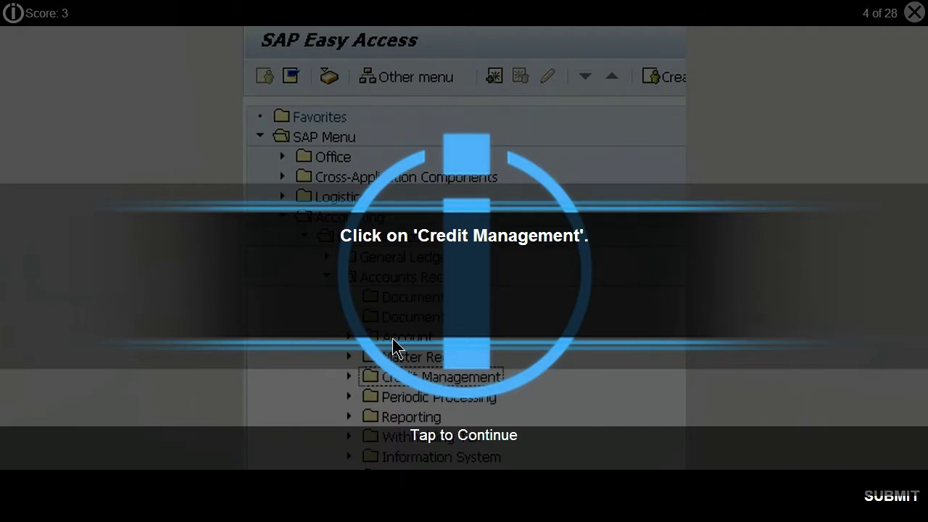
Step: Expand Credit Management > Sales and Distribution Documents and open 'Sales and distrib. documents blocked for delivery'
{"action": "left_click", "coordinate": [392, 338]}
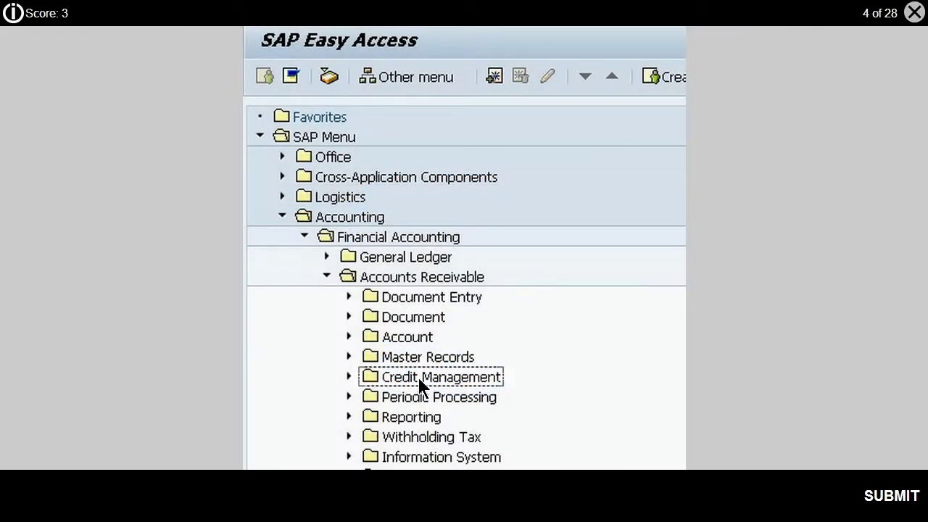
{"action": "left_click", "coordinate": [418, 378]}
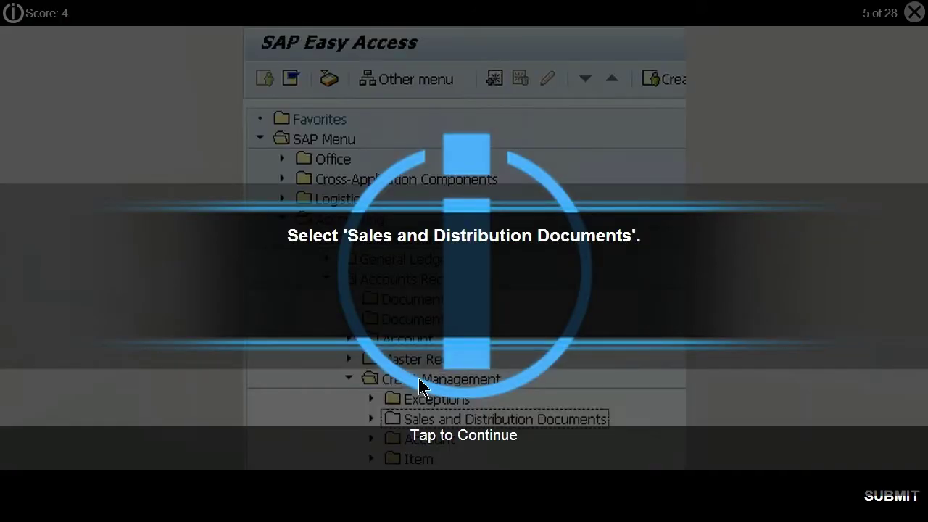
{"action": "left_click", "coordinate": [307, 378]}
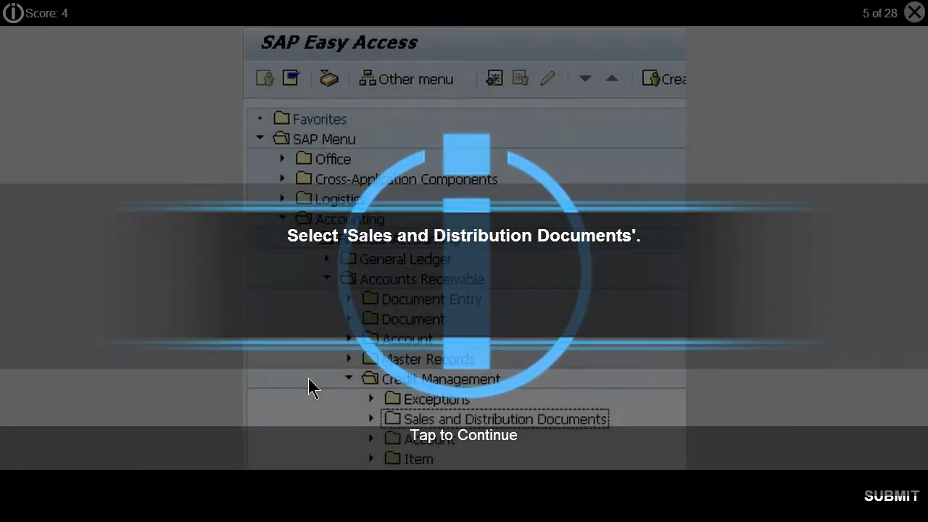
{"action": "left_click", "coordinate": [504, 418]}
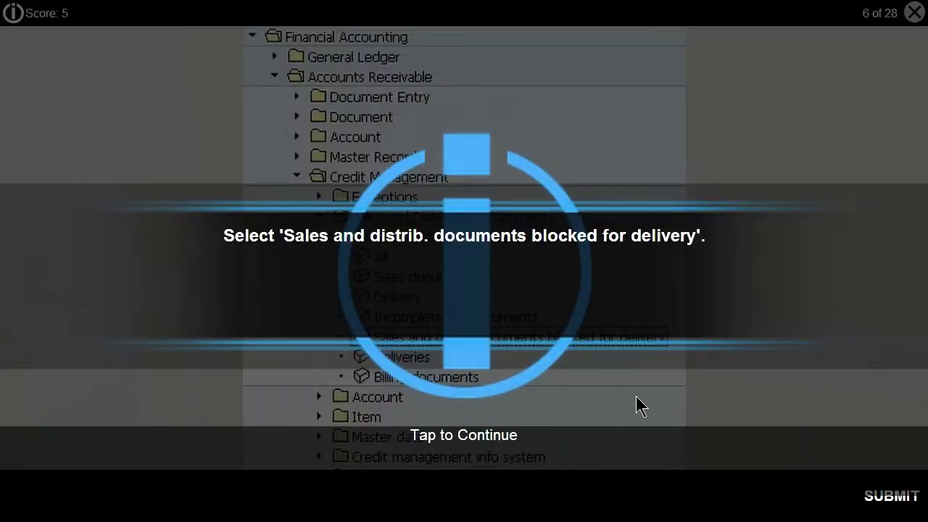
{"action": "left_click", "coordinate": [712, 384]}
{"action": "double_click", "coordinate": [570, 347]}
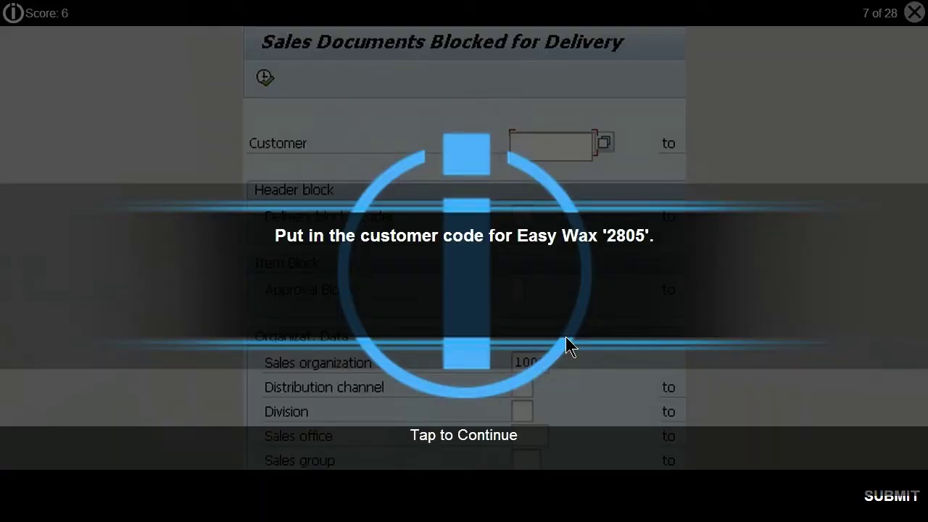
Step: Enter Easy Wax customer code 2805 on the blocked-for-delivery selection screen
{"action": "left_click", "coordinate": [726, 373]}
{"action": "left_click", "coordinate": [547, 148]}
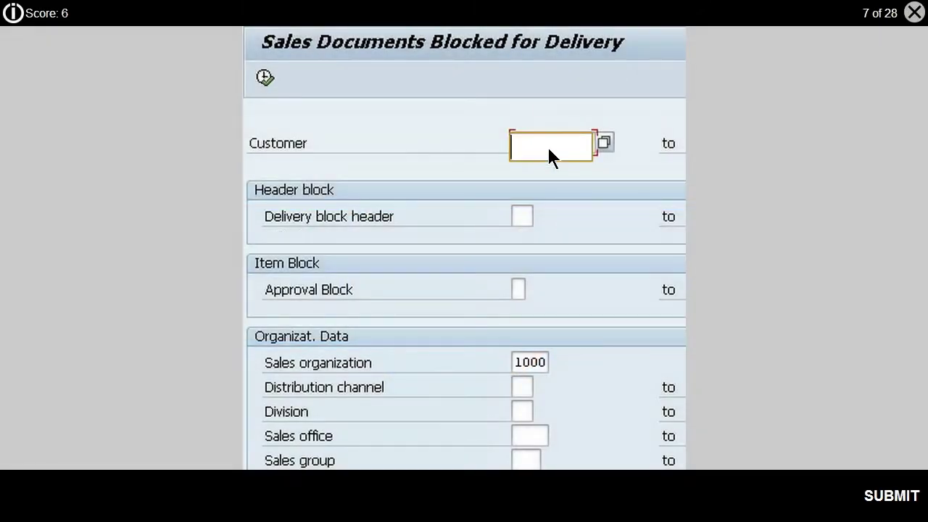
{"action": "type", "text": "2805"}
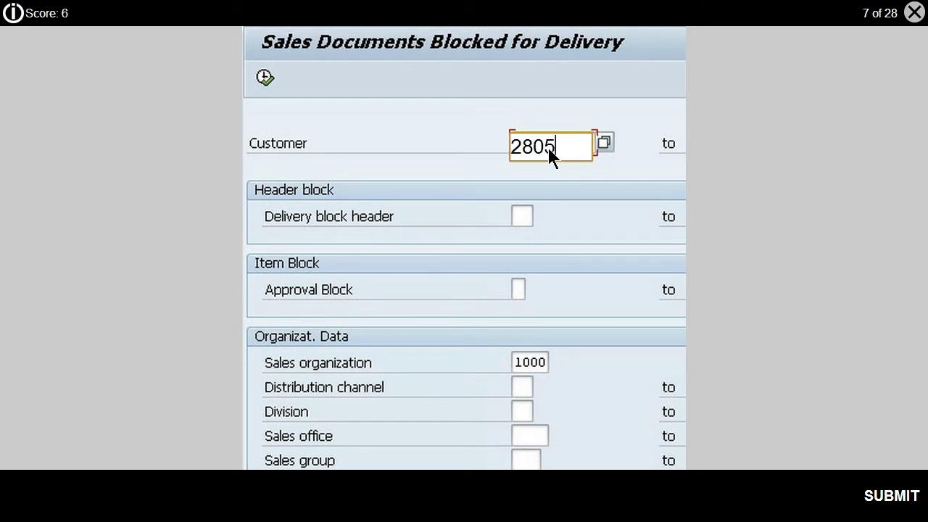
{"action": "left_click", "coordinate": [886, 500]}
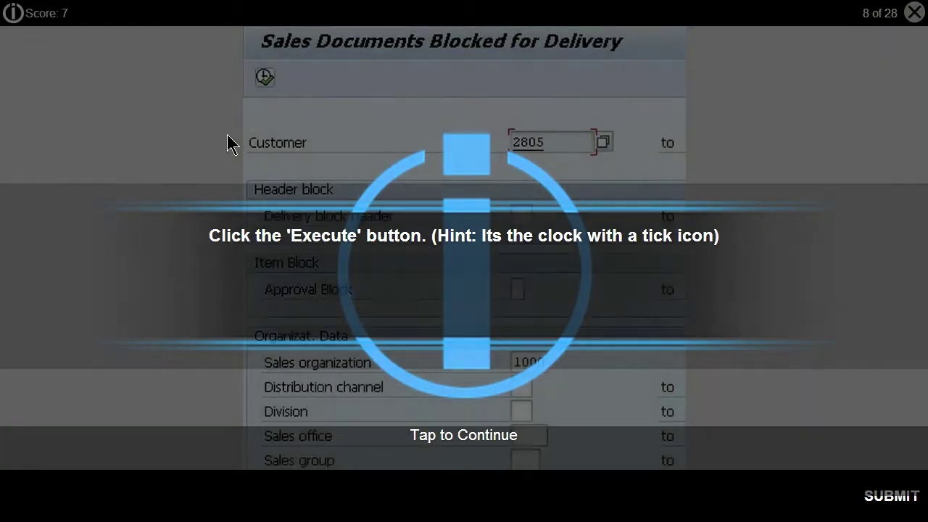
Step: Run the report to list the blocked order item requested for 31.03.2016
{"action": "left_click", "coordinate": [231, 134]}
{"action": "left_click", "coordinate": [265, 77]}
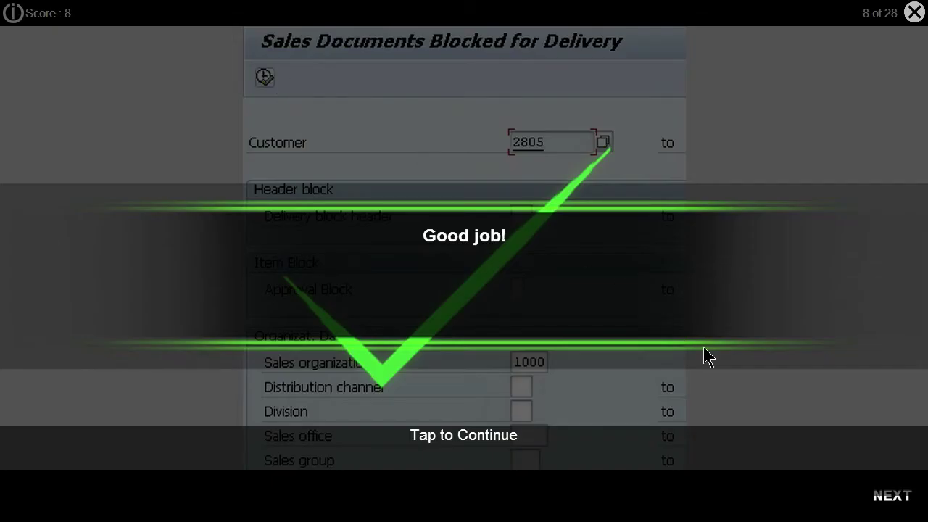
{"action": "left_click", "coordinate": [872, 490]}
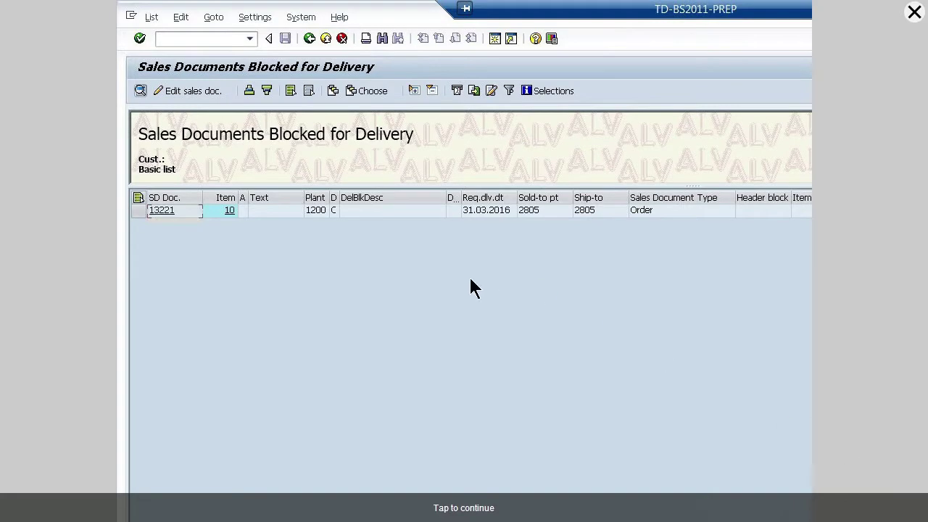
{"action": "left_click", "coordinate": [467, 275]}
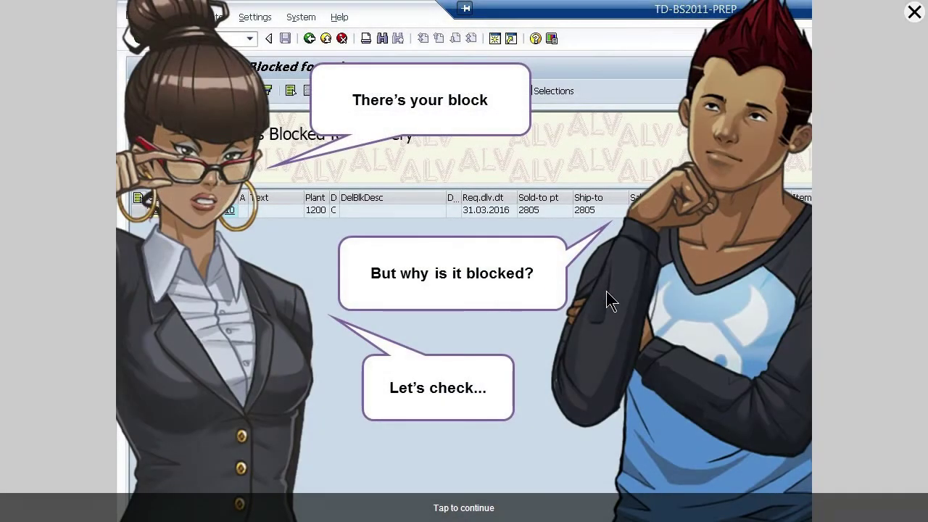
{"action": "left_click", "coordinate": [737, 387]}
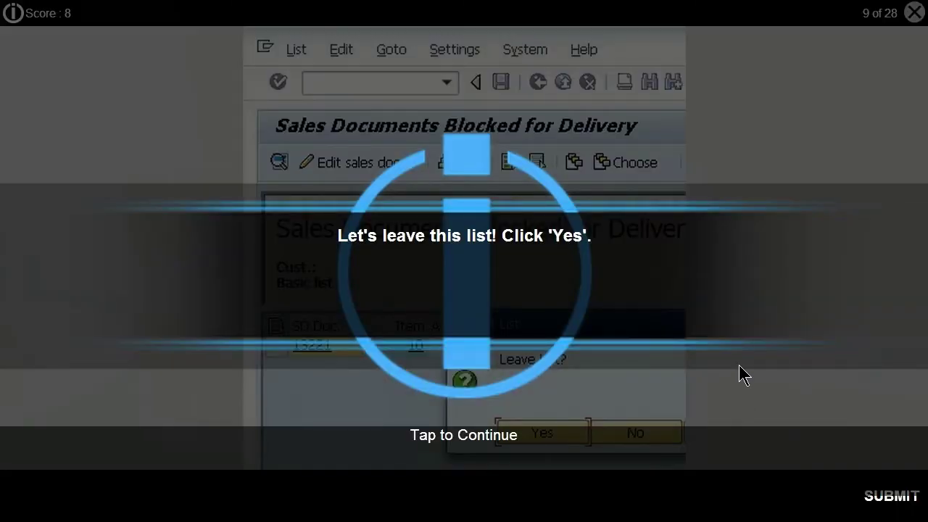
Step: Confirm exiting the blocked list, then open Credit Management > Account > Analysis
{"action": "left_click", "coordinate": [739, 365]}
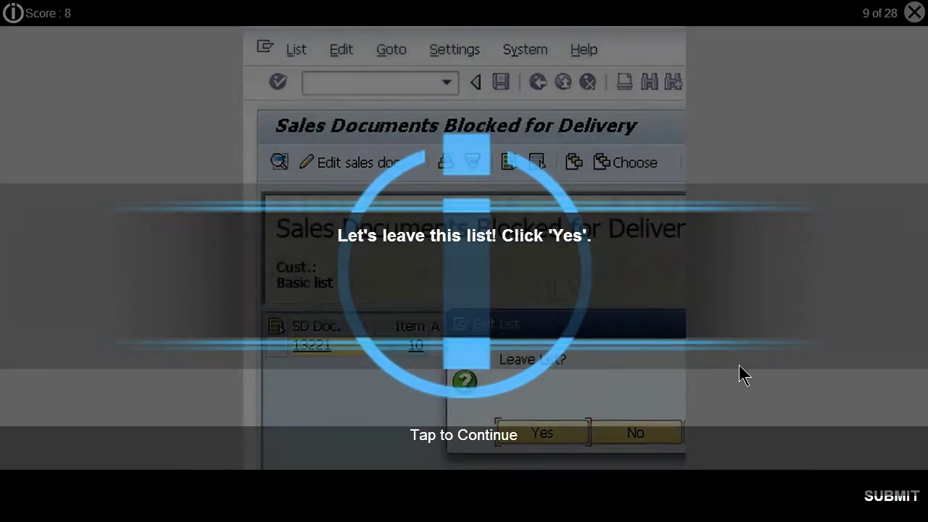
{"action": "left_click", "coordinate": [550, 431]}
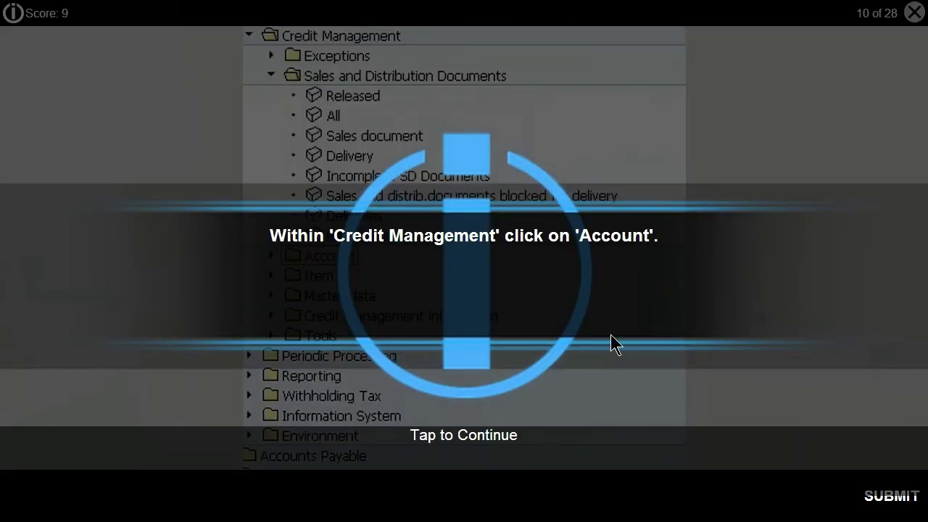
{"action": "left_click", "coordinate": [723, 390]}
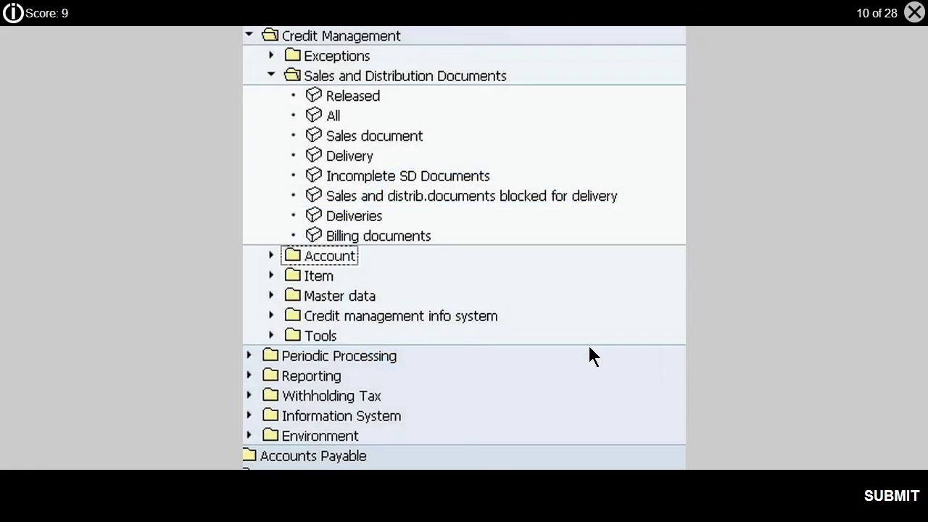
{"action": "left_click", "coordinate": [329, 253]}
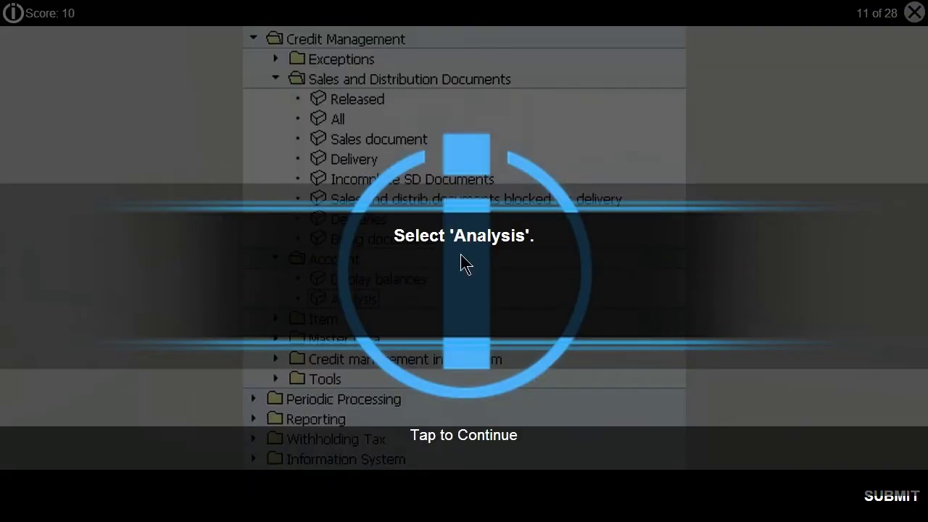
{"action": "left_click", "coordinate": [733, 345]}
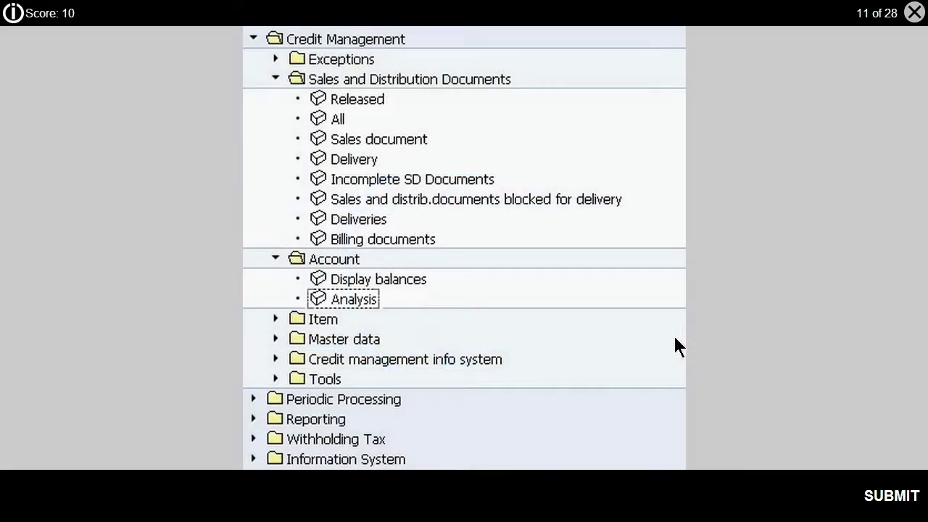
{"action": "left_click", "coordinate": [359, 300]}
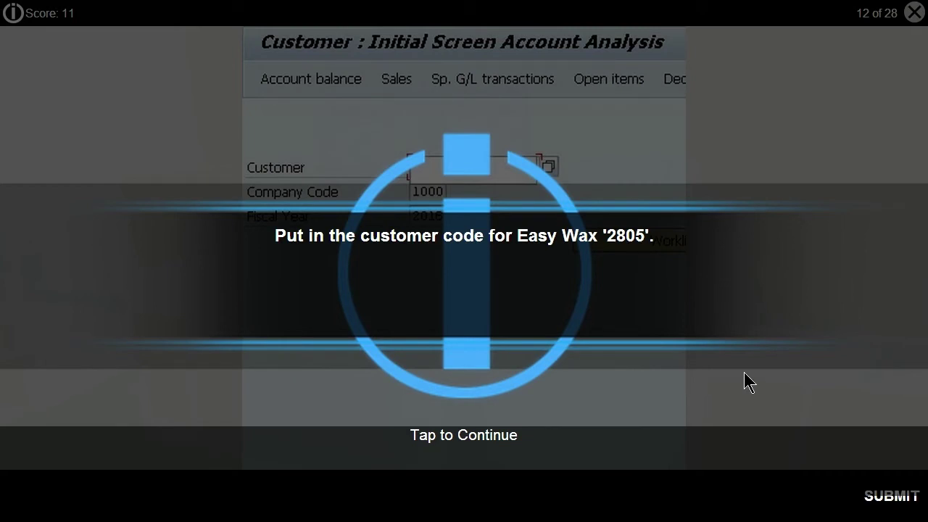
Step: Enter customer 2805 in account analysis and display its sales by period
{"action": "left_click", "coordinate": [749, 382]}
{"action": "left_click", "coordinate": [475, 170]}
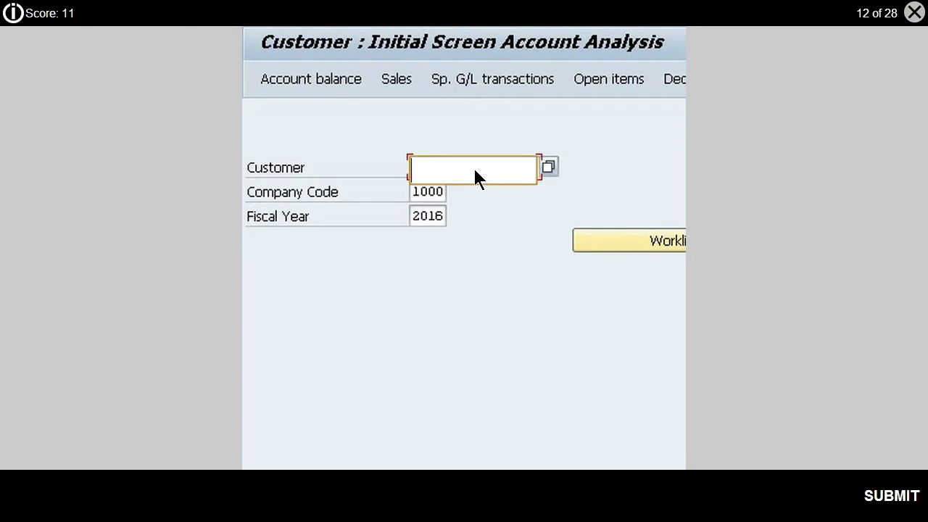
{"action": "type", "text": "2805"}
{"action": "left_click", "coordinate": [877, 496]}
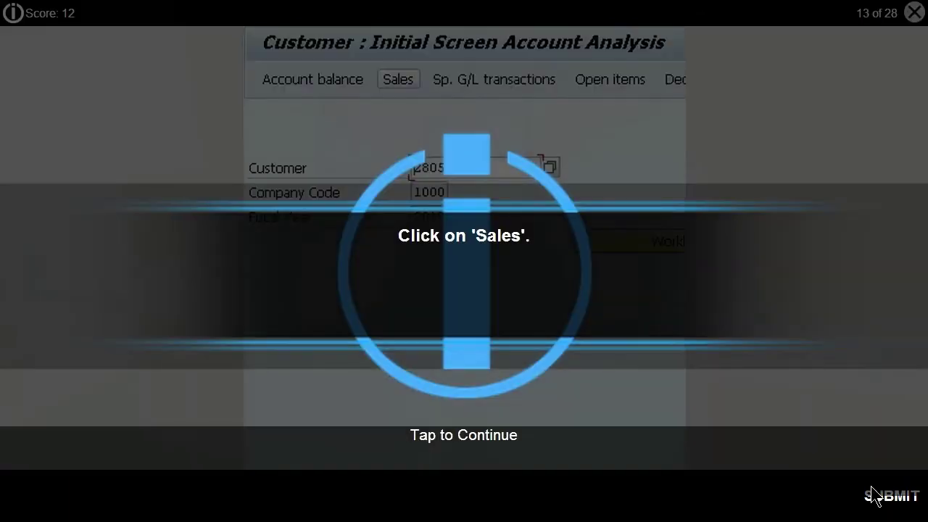
{"action": "left_click", "coordinate": [764, 422]}
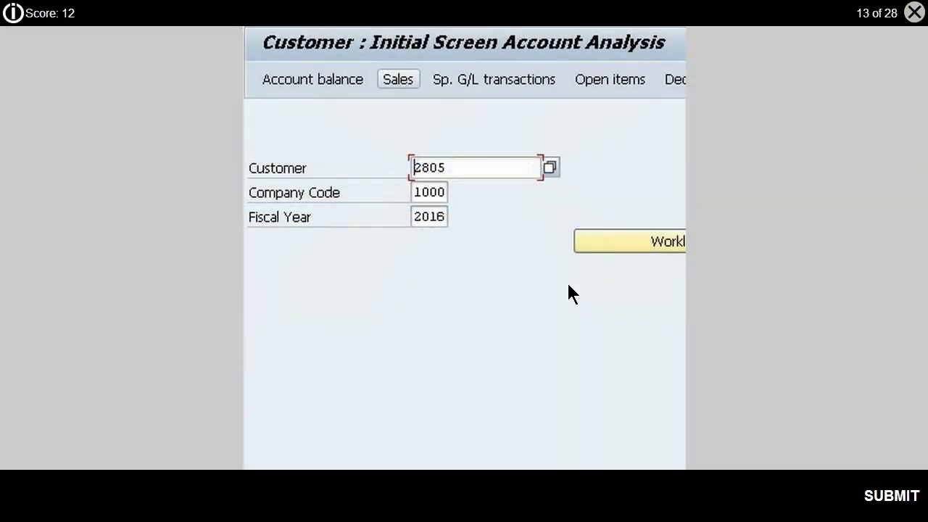
{"action": "left_click", "coordinate": [394, 75]}
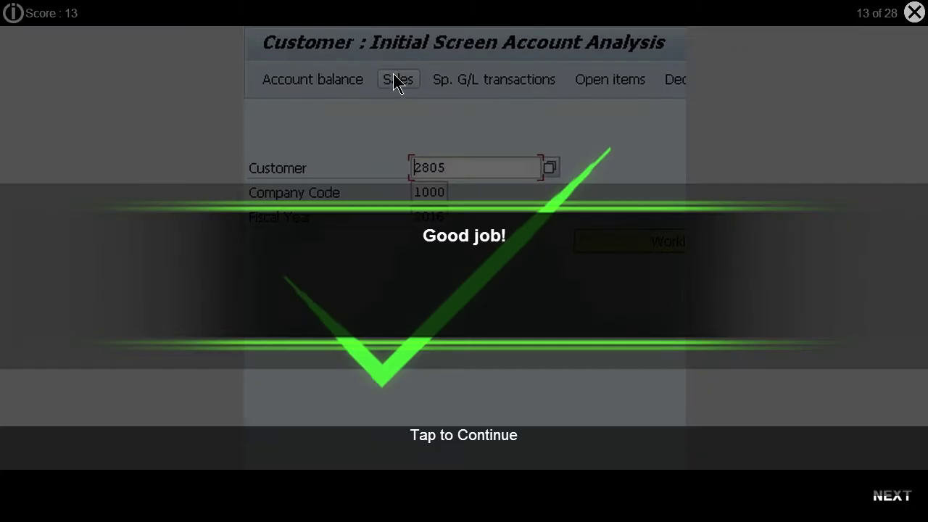
{"action": "left_click", "coordinate": [464, 270]}
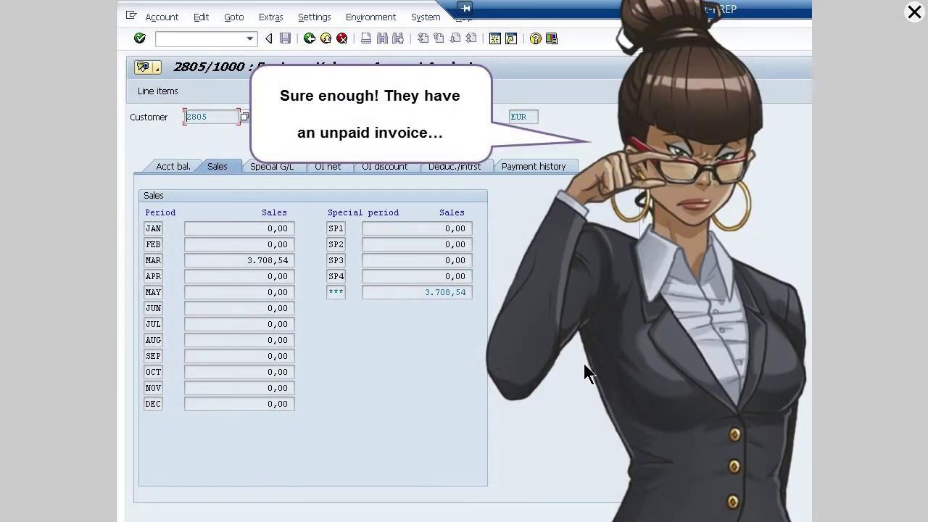
{"action": "left_click", "coordinate": [444, 377]}
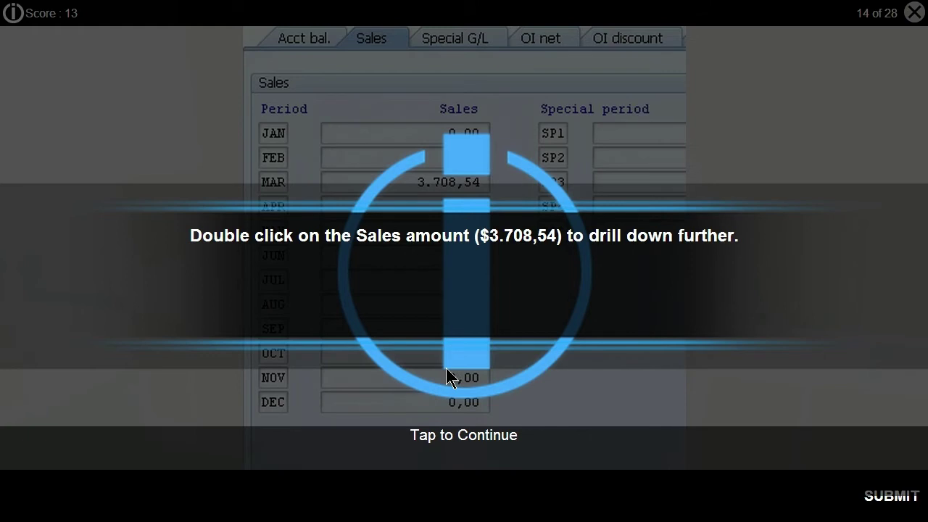
Step: Drill into the March sales amount 3.708,54 to list the Period 03 line items
{"action": "left_click", "coordinate": [681, 421]}
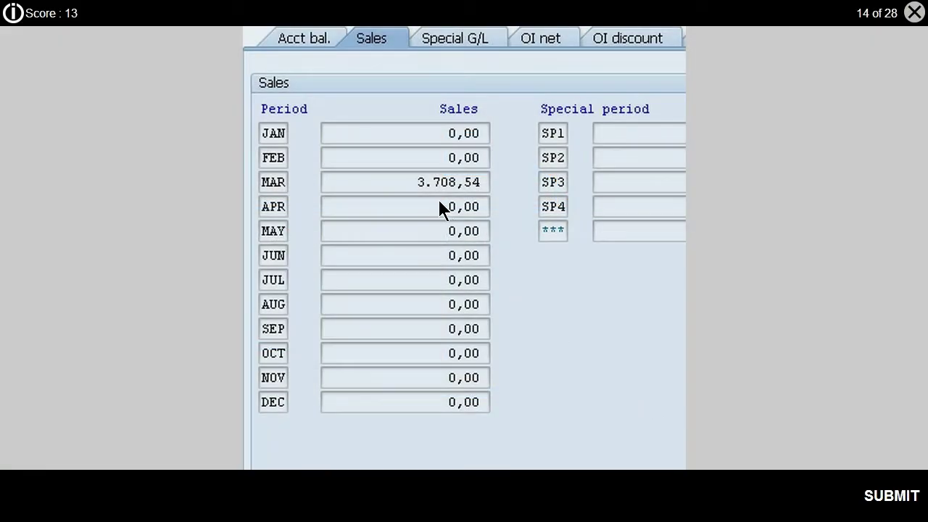
{"action": "double_click", "coordinate": [435, 181]}
{"action": "left_click", "coordinate": [435, 187]}
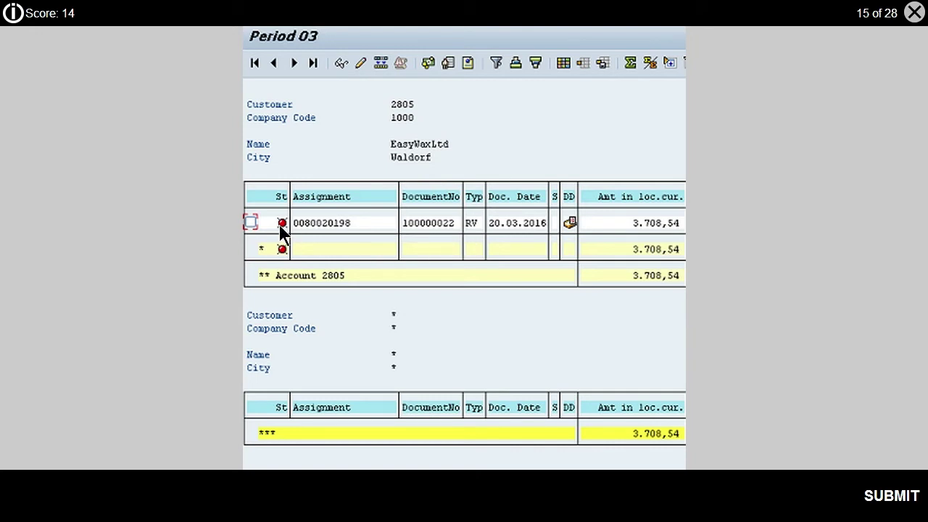
Step: Open the 3.708,54 line item and display accounting document 100000022 dated 20.03.2016
{"action": "double_click", "coordinate": [253, 222]}
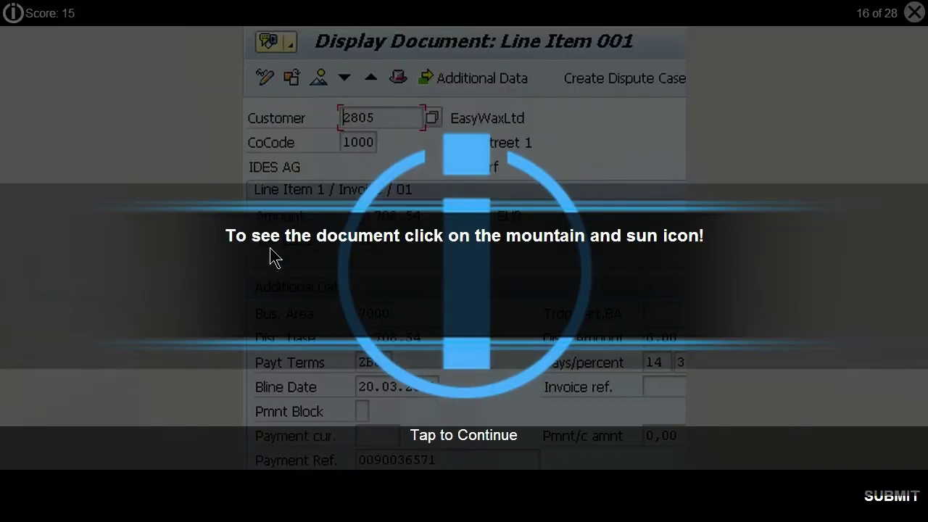
{"action": "left_click", "coordinate": [637, 331]}
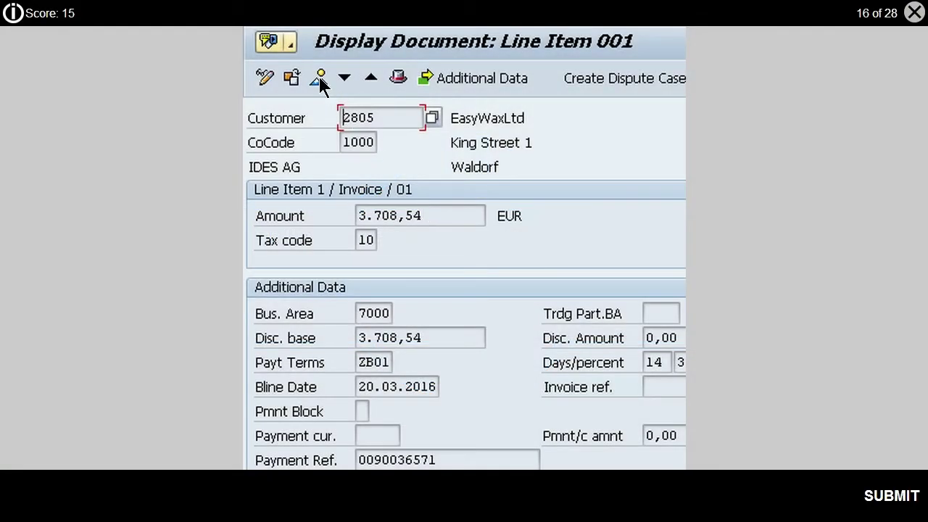
{"action": "left_click", "coordinate": [320, 83]}
{"action": "left_click", "coordinate": [711, 293]}
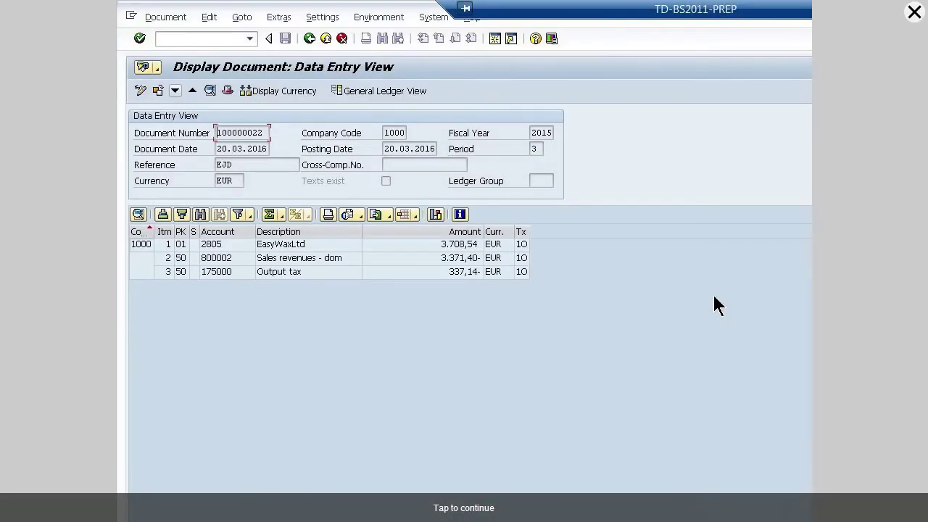
{"action": "left_click", "coordinate": [410, 202]}
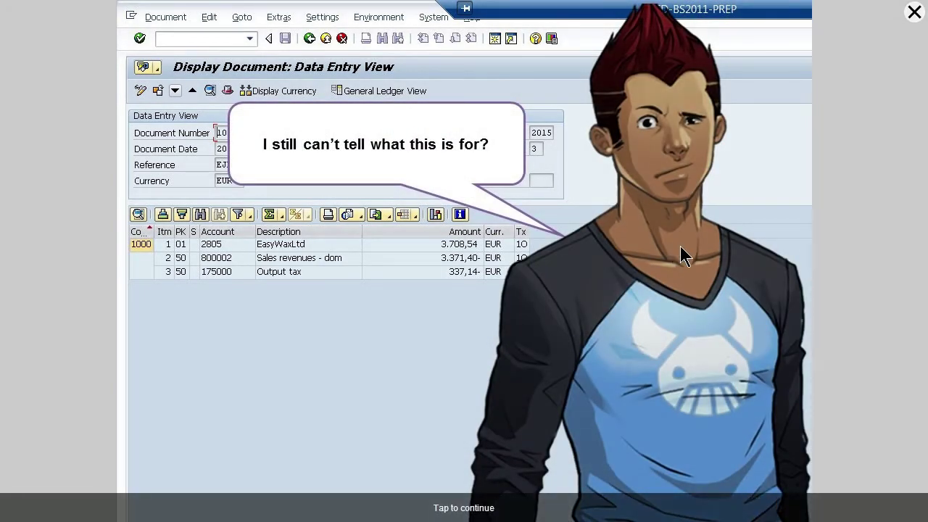
{"action": "left_click", "coordinate": [674, 266]}
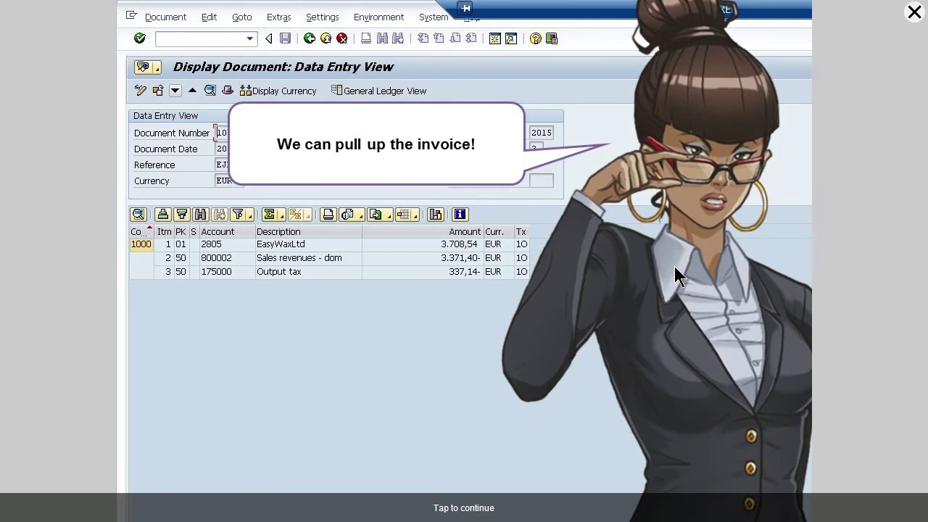
Step: Expand Logistics > Sales and Distribution > Billing in the SAP Easy Access menu
{"action": "left_click", "coordinate": [675, 266]}
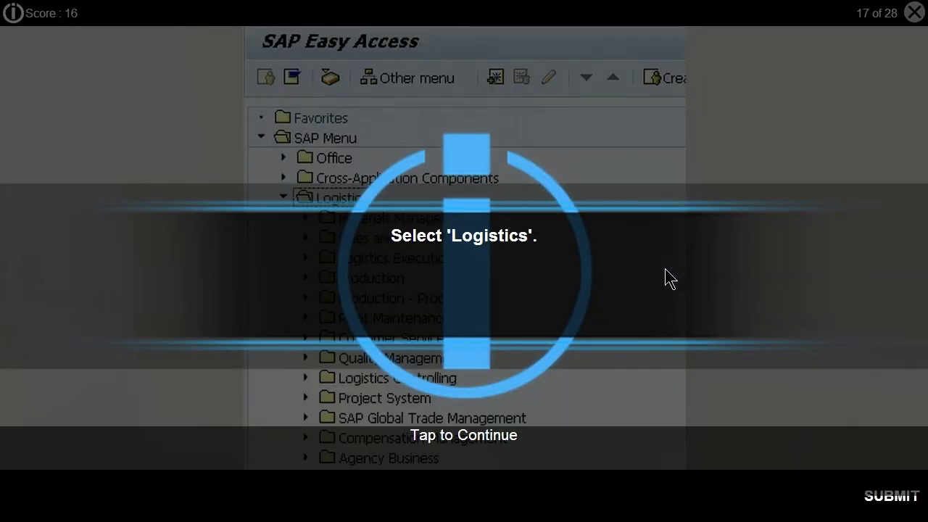
{"action": "left_click", "coordinate": [669, 278]}
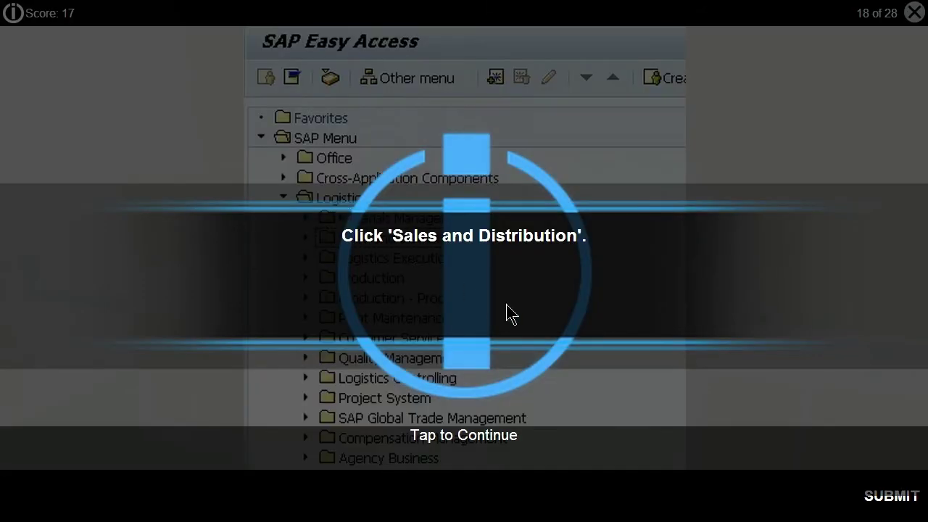
{"action": "left_click", "coordinate": [654, 322]}
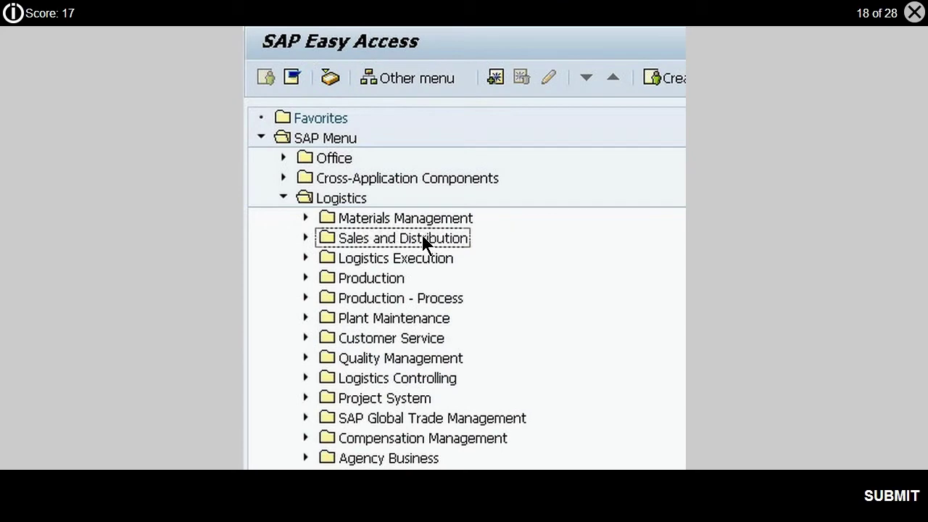
{"action": "left_click", "coordinate": [423, 237]}
{"action": "left_click", "coordinate": [651, 318]}
{"action": "left_click", "coordinate": [368, 359]}
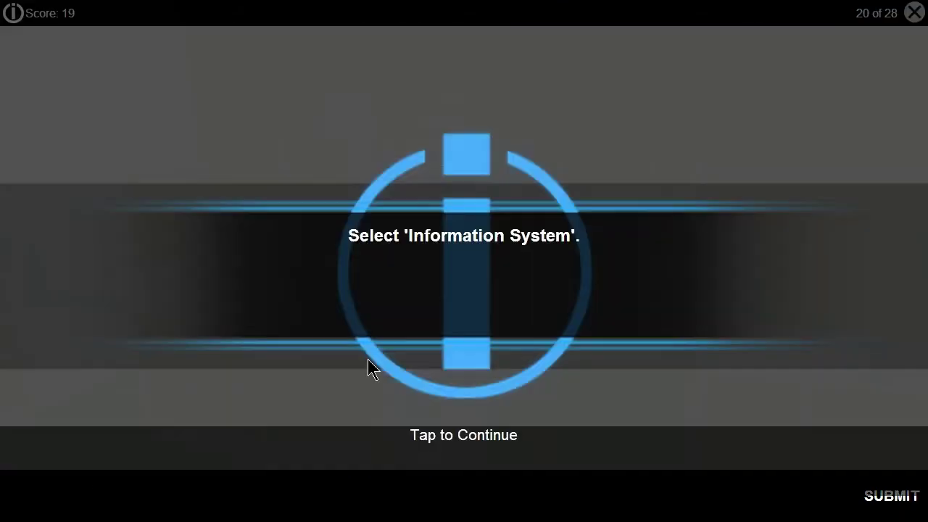
Step: Expand Information system > Billing Documents and open List Billing Documents
{"action": "left_click", "coordinate": [670, 327]}
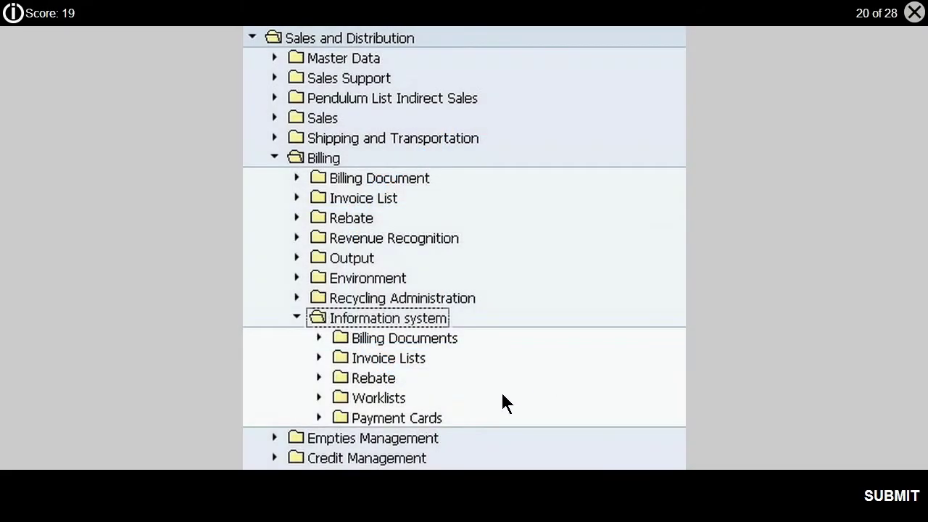
{"action": "left_click", "coordinate": [397, 322]}
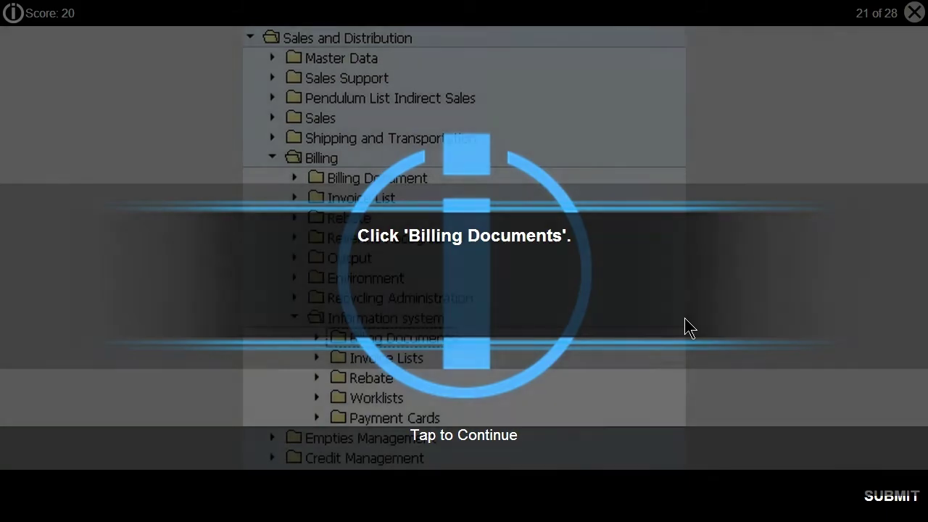
{"action": "left_click", "coordinate": [684, 319]}
{"action": "left_click", "coordinate": [419, 338]}
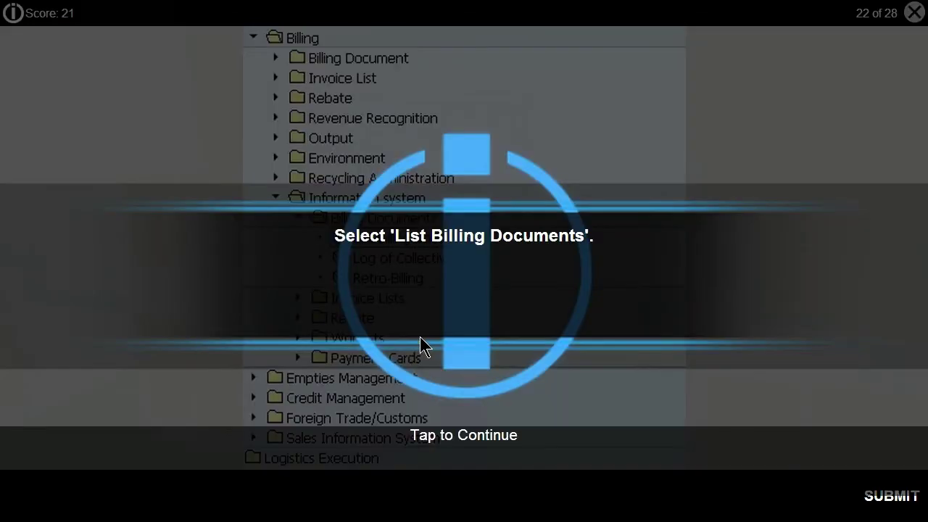
{"action": "left_click", "coordinate": [662, 343]}
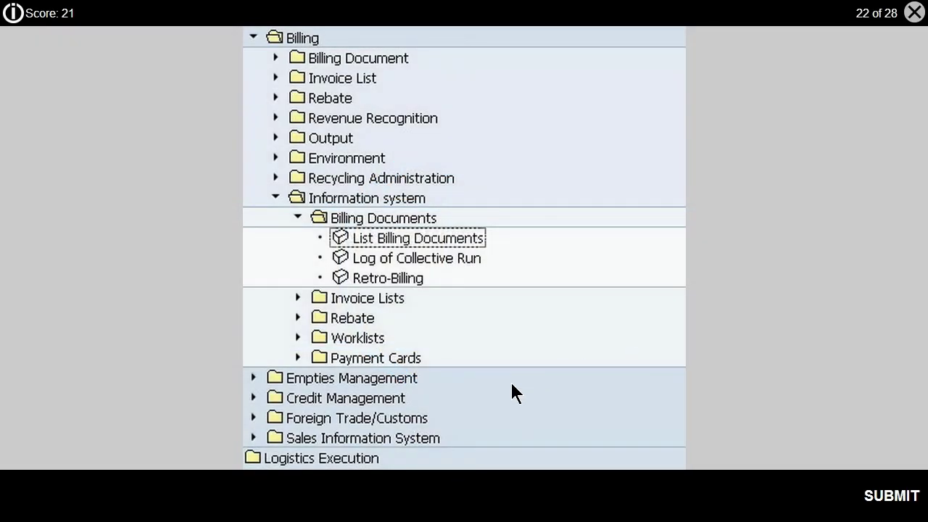
{"action": "left_click", "coordinate": [377, 243]}
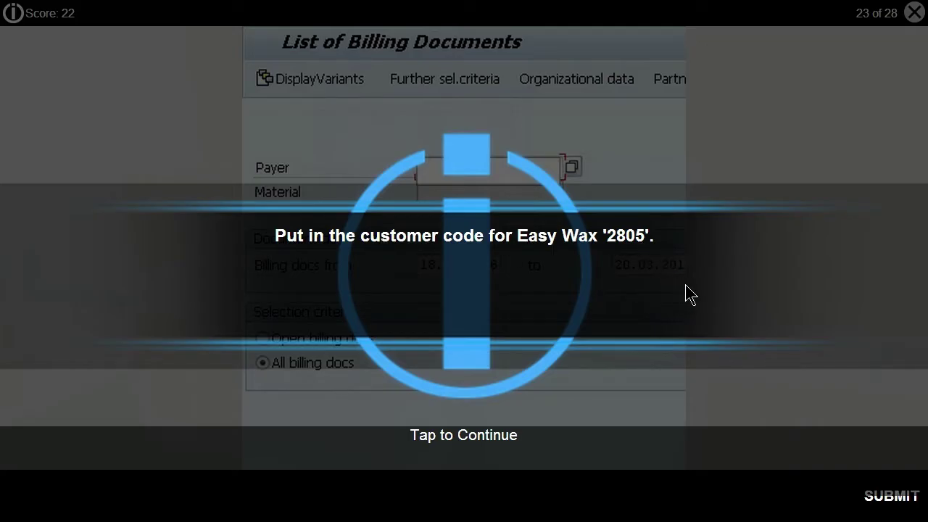
Step: List billing documents for payer 2805 and open invoice 90036571 dated 20.03.2016
{"action": "left_click", "coordinate": [688, 294]}
{"action": "left_click", "coordinate": [490, 174]}
{"action": "type", "text": "2805"}
{"action": "left_click", "coordinate": [891, 495]}
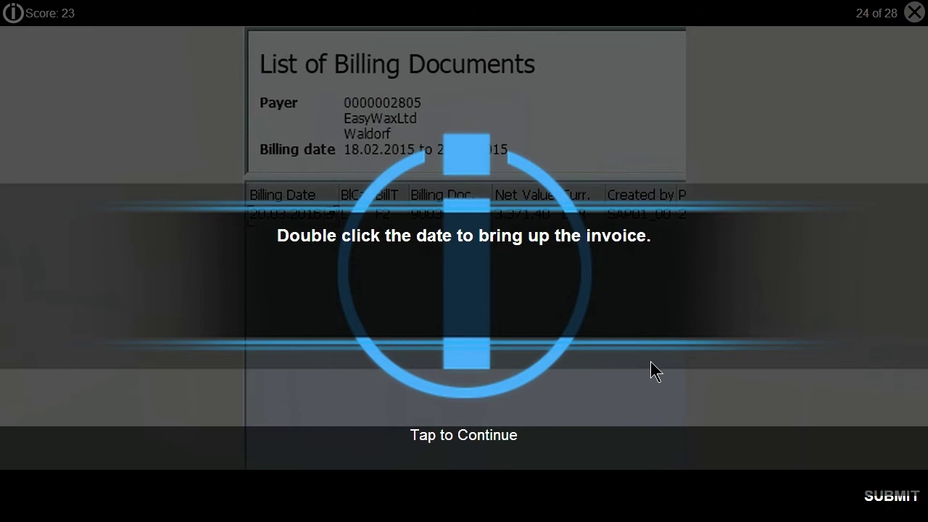
{"action": "left_click", "coordinate": [612, 355]}
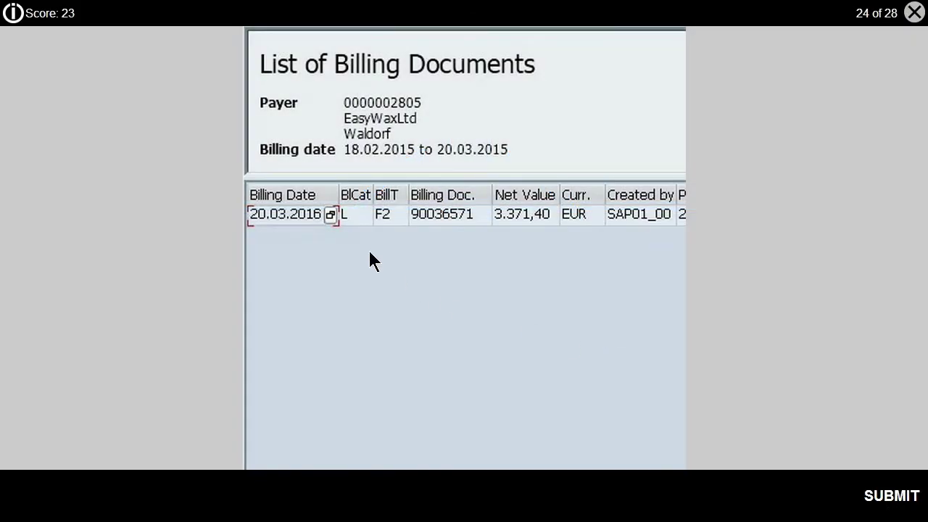
{"action": "double_click", "coordinate": [293, 212]}
{"action": "left_click", "coordinate": [627, 344]}
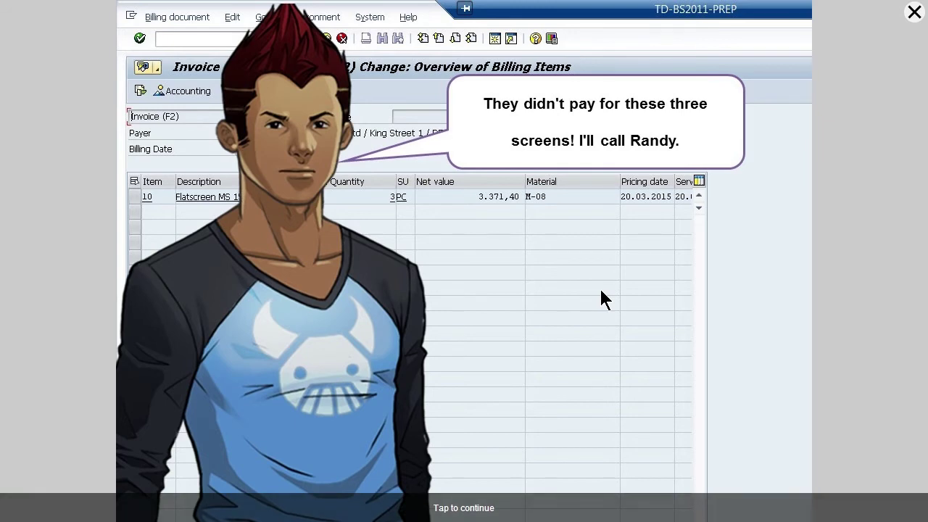
Step: Talk with the customer, who never received the bill, and promise to resend it
{"action": "left_click", "coordinate": [601, 291]}
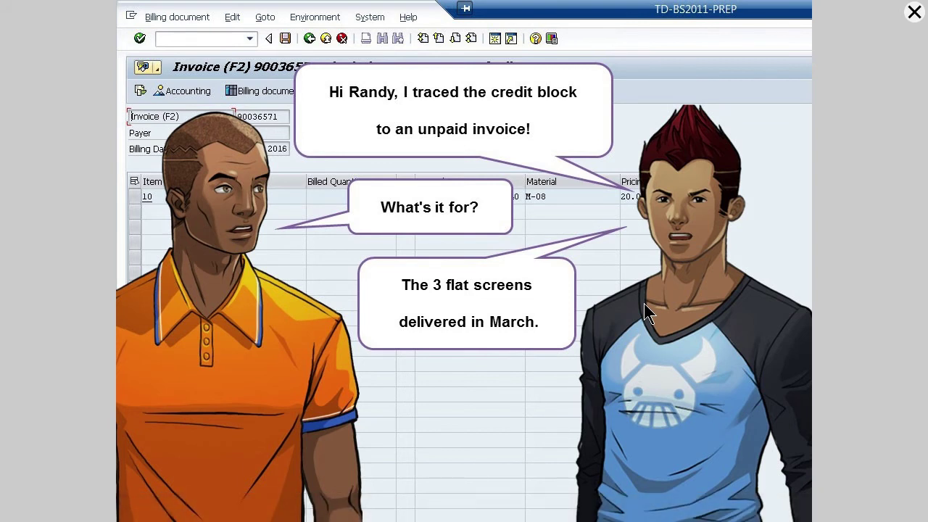
{"action": "left_click", "coordinate": [636, 246]}
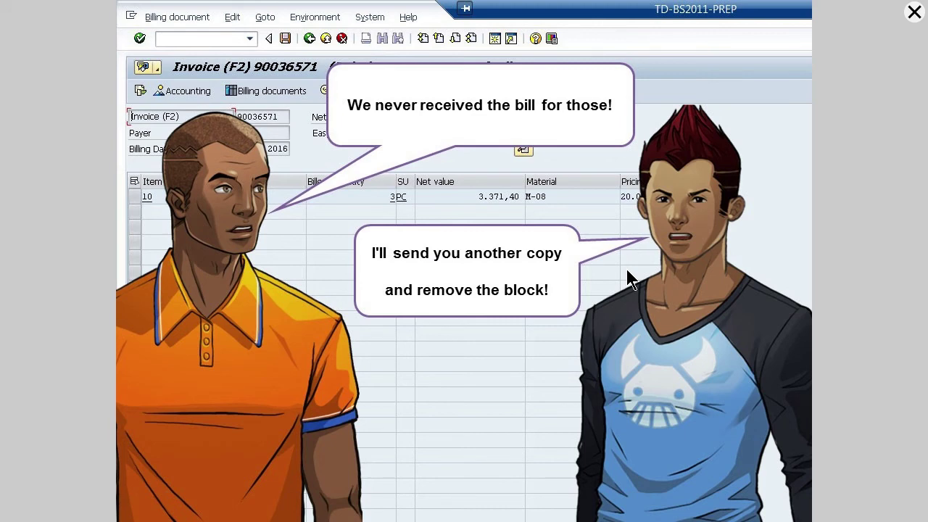
{"action": "left_click", "coordinate": [629, 280]}
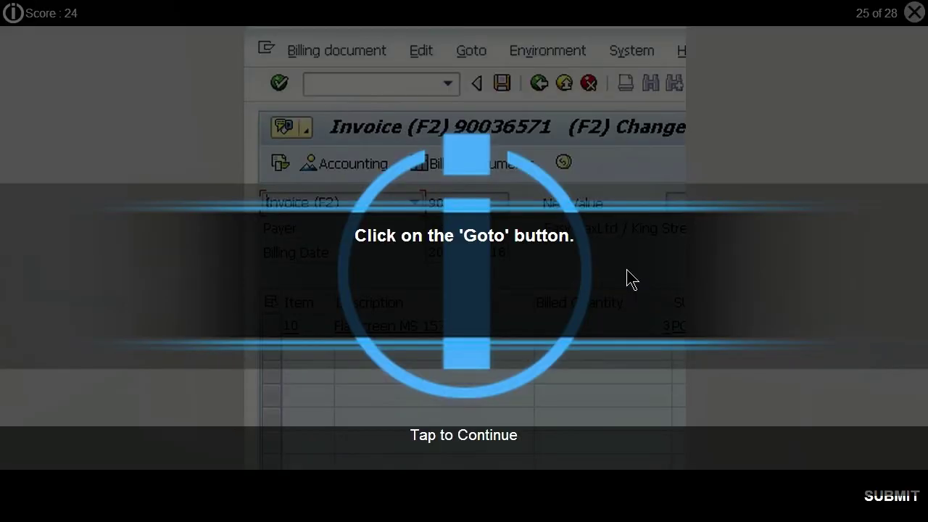
Step: Open invoice 90036571's output via Goto > Header > Output and select the RD00 Print row
{"action": "left_click", "coordinate": [782, 285]}
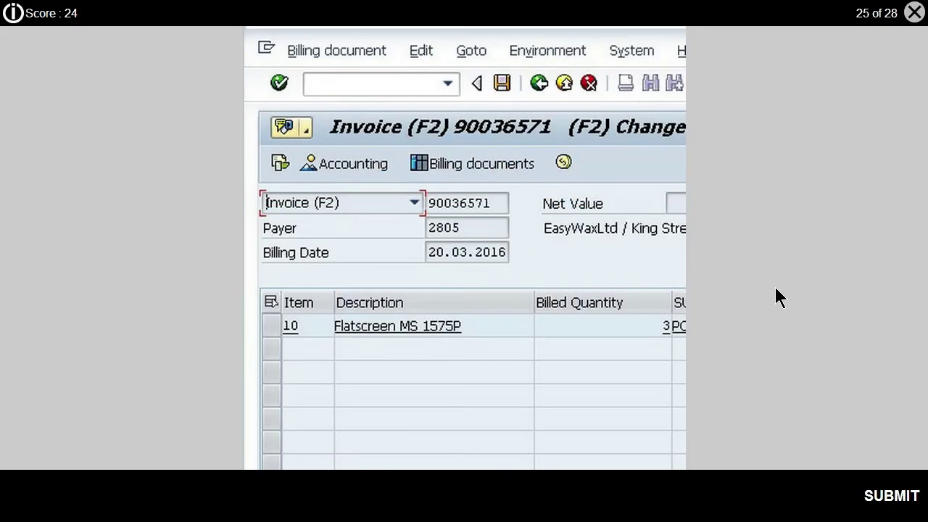
{"action": "left_click", "coordinate": [471, 48]}
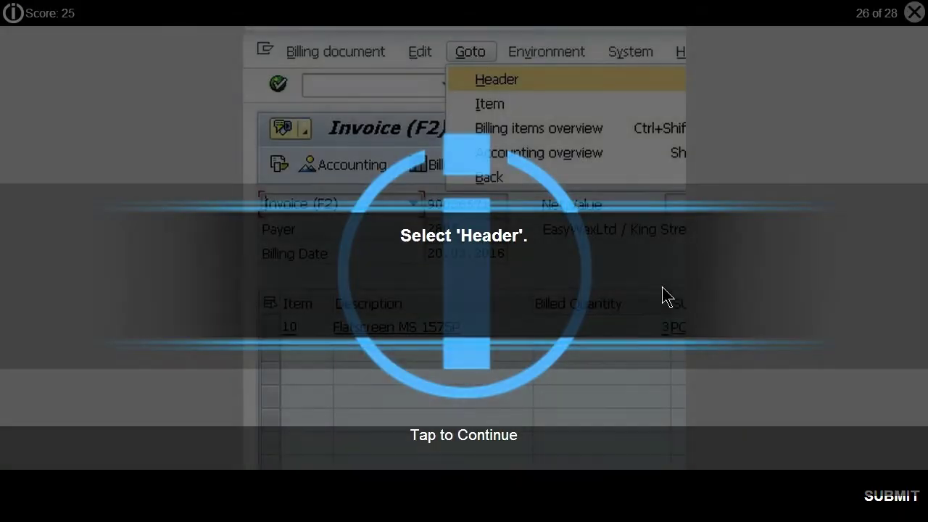
{"action": "left_click", "coordinate": [662, 295]}
{"action": "left_click", "coordinate": [503, 79]}
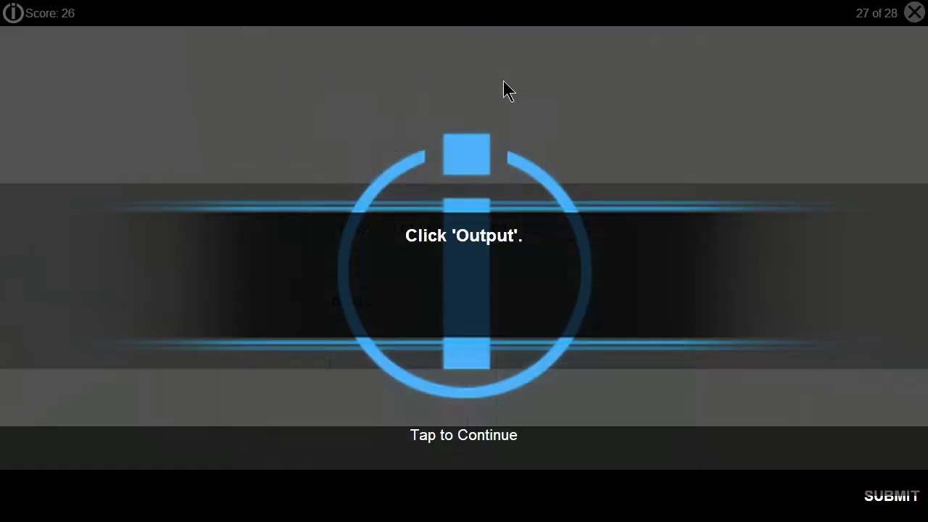
{"action": "left_click", "coordinate": [624, 277]}
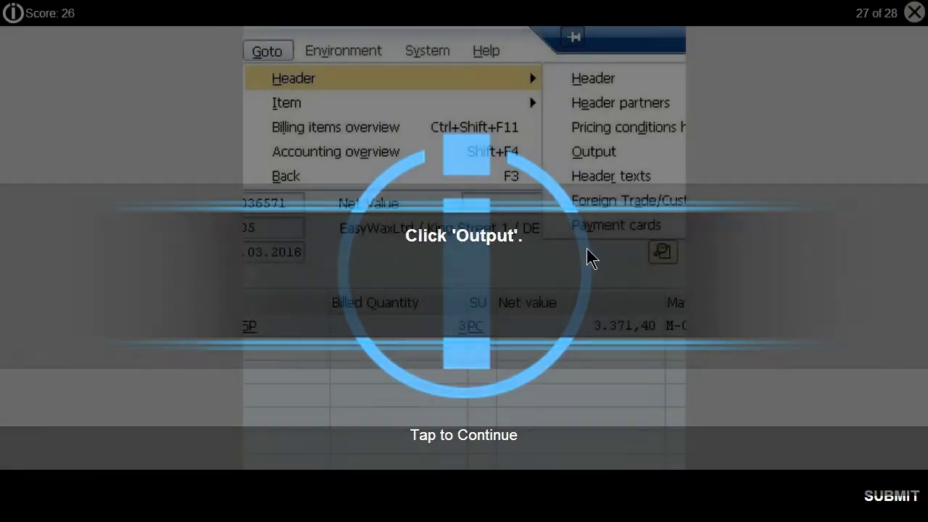
{"action": "left_click", "coordinate": [598, 152]}
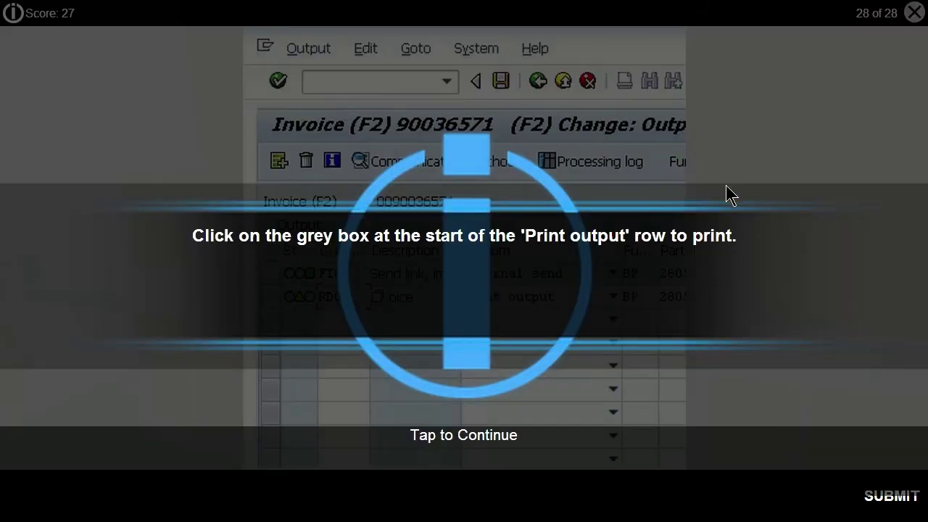
{"action": "left_click", "coordinate": [622, 277]}
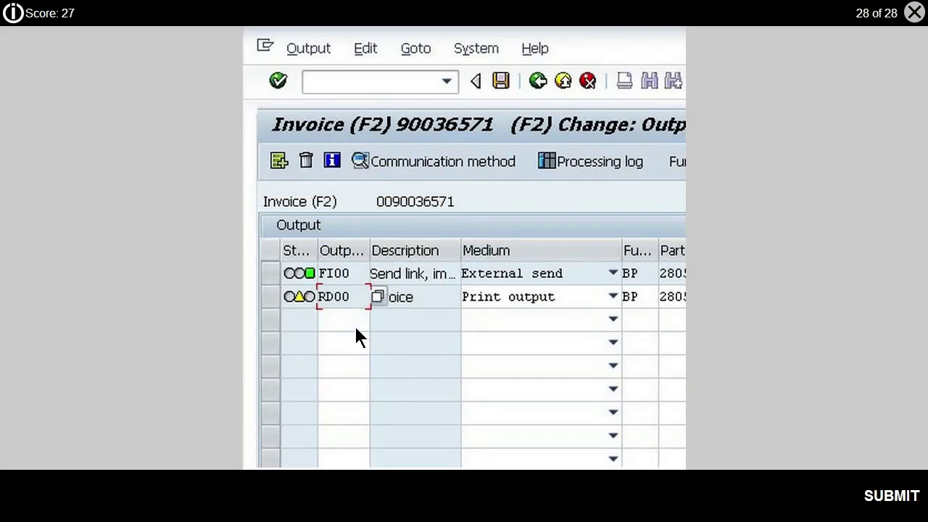
{"action": "left_click", "coordinate": [267, 297]}
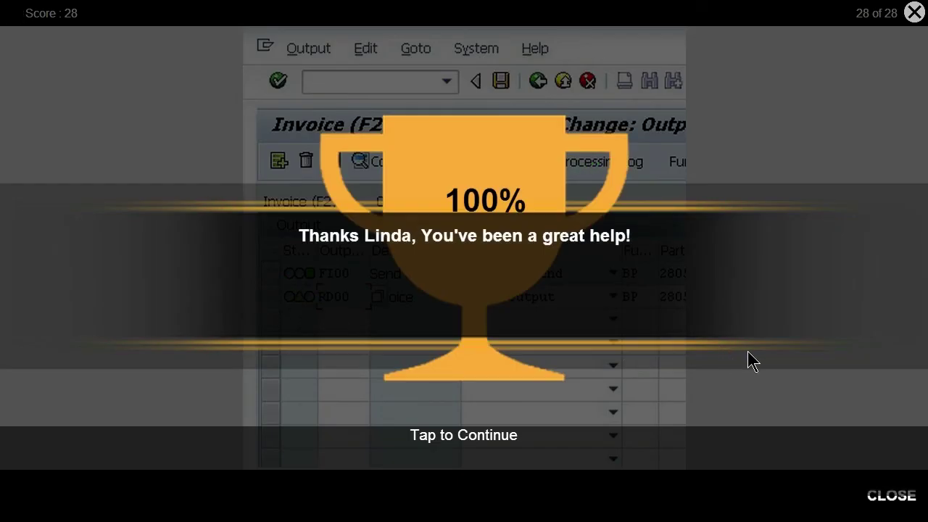
Step: Close the trophy screen to return to the 3D office, and dismiss the task hint
{"action": "left_click", "coordinate": [749, 351]}
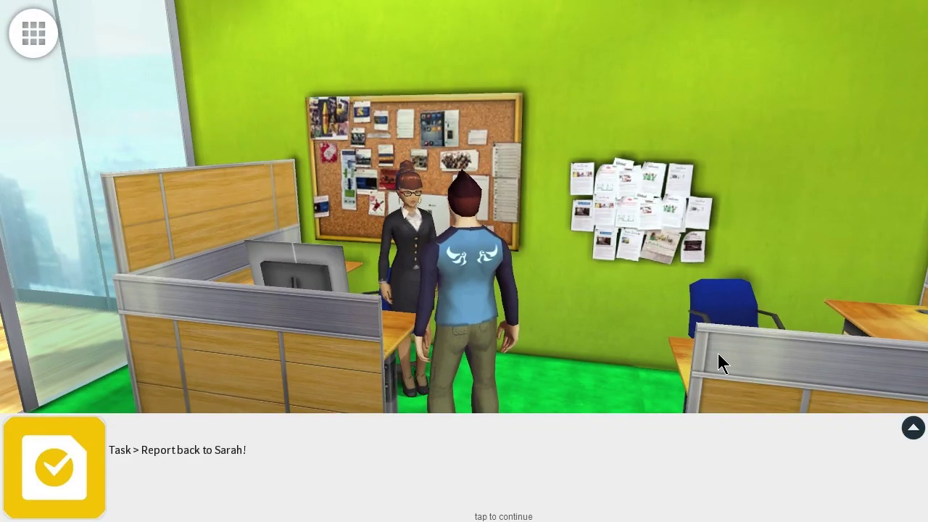
{"action": "left_click", "coordinate": [488, 507]}
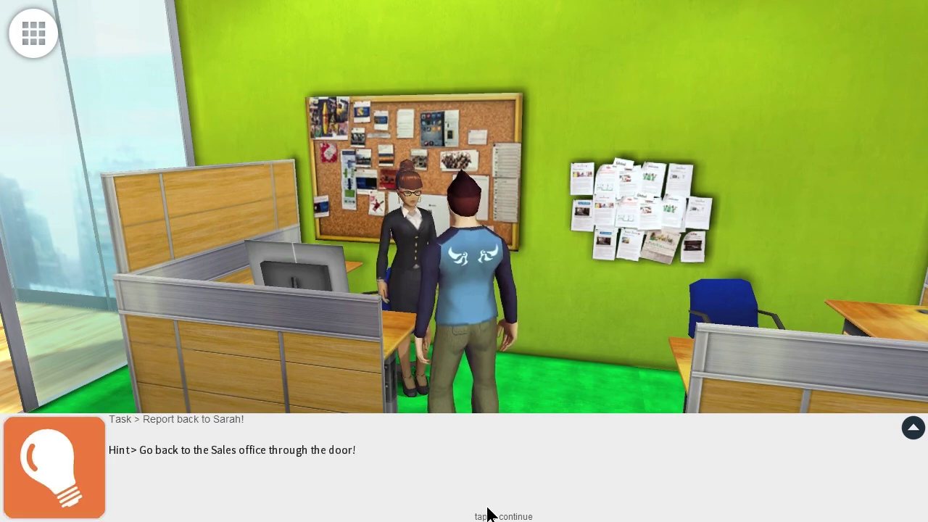
{"action": "left_click", "coordinate": [488, 513]}
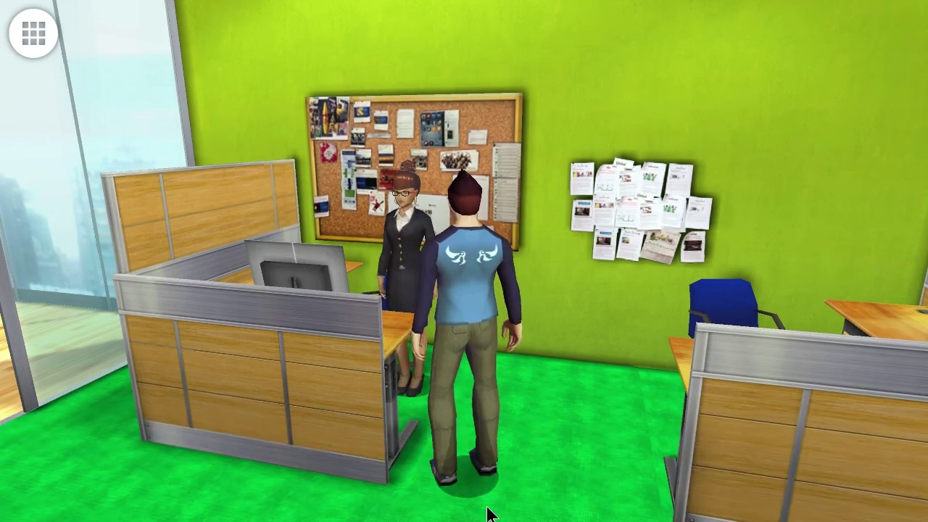
Step: Walk the character through the courtyard and lobby to the sales manager in the Sales office
{"action": "key", "text": "Up"}
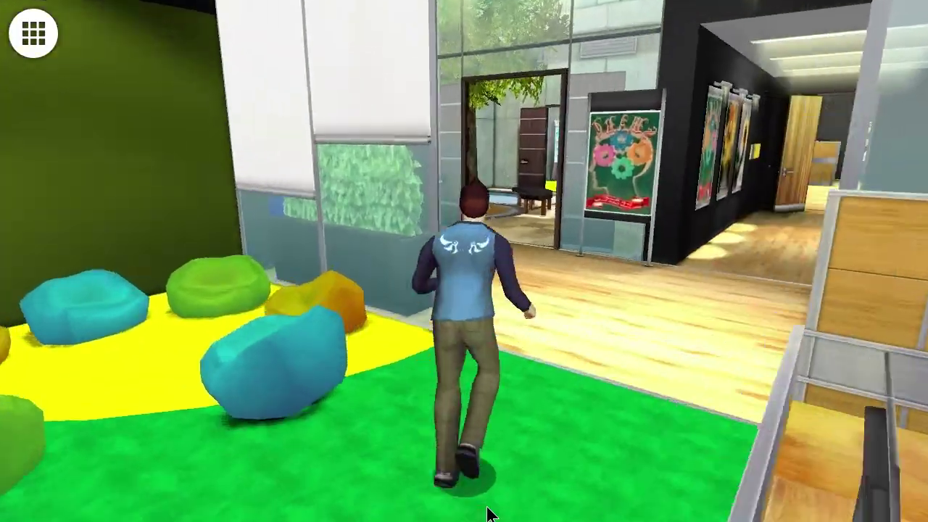
{"action": "key", "text": "Up"}
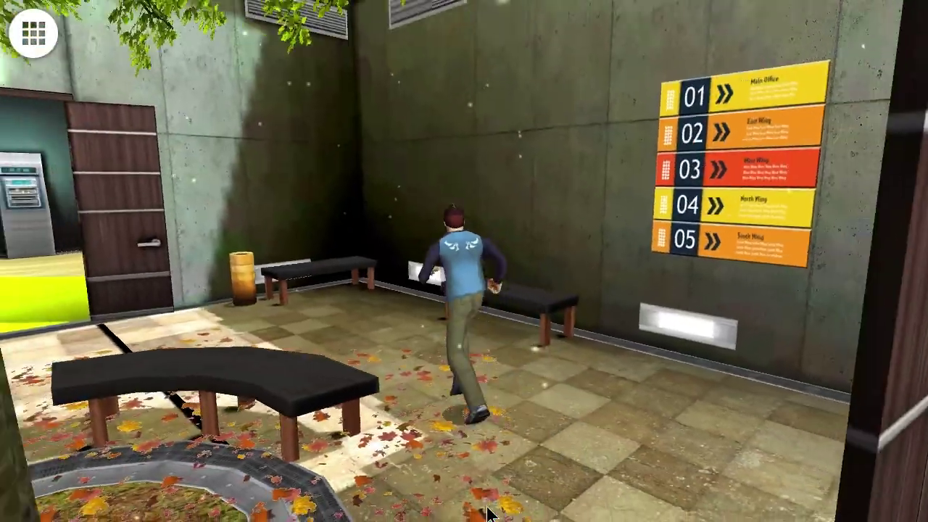
{"action": "key", "text": "Up"}
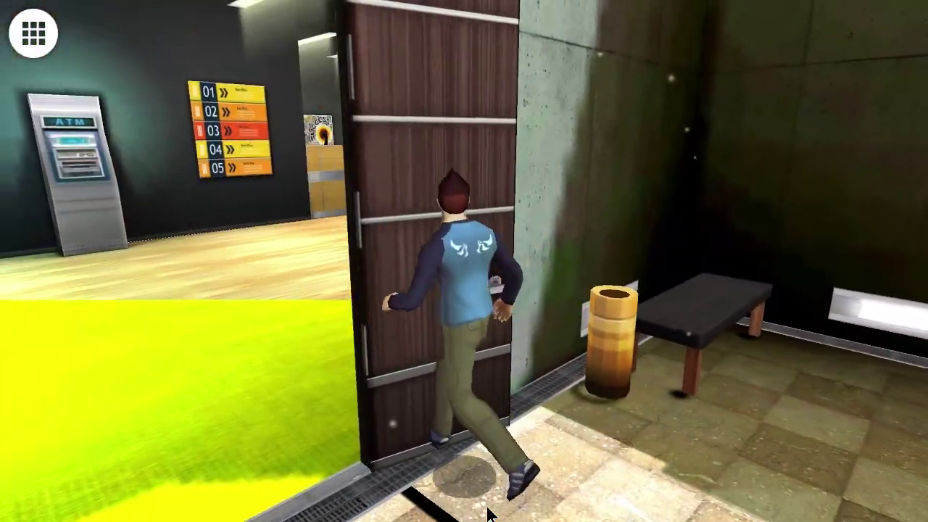
{"action": "key", "text": "Up"}
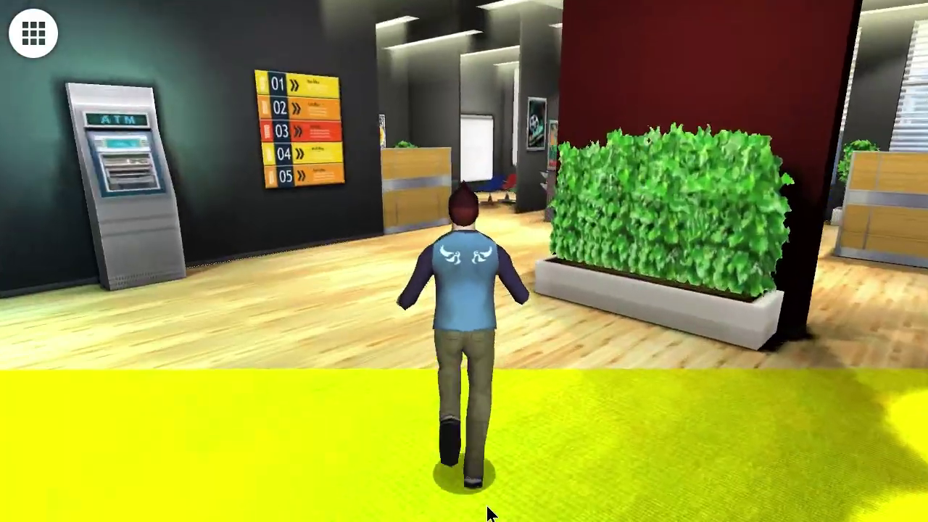
{"action": "key", "text": "Up"}
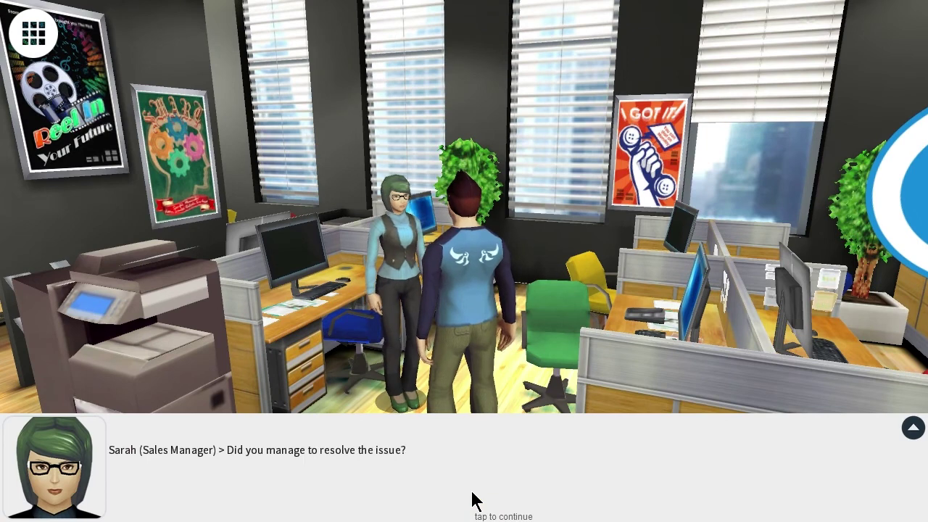
Step: Report the reprinted March invoice to the sales manager until she approves removing the block and says 'Well done!'
{"action": "left_click", "coordinate": [472, 500]}
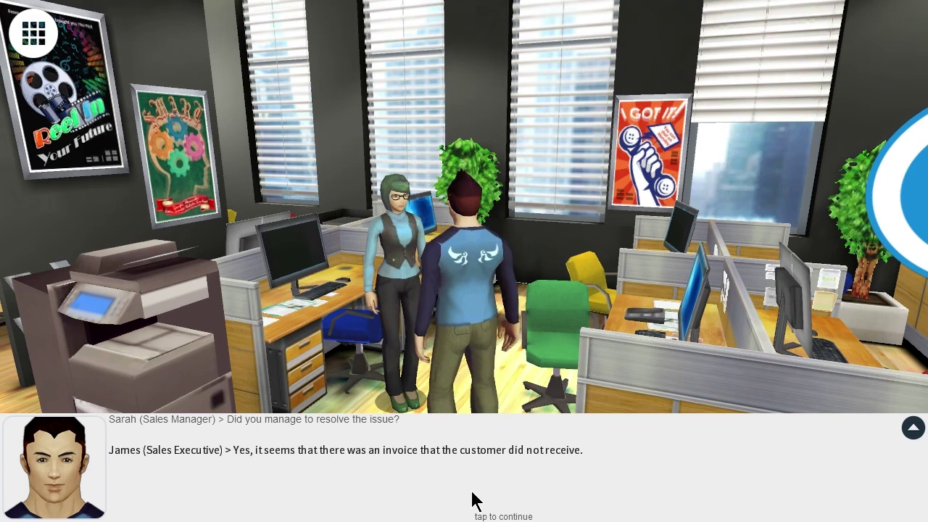
{"action": "left_click", "coordinate": [472, 500]}
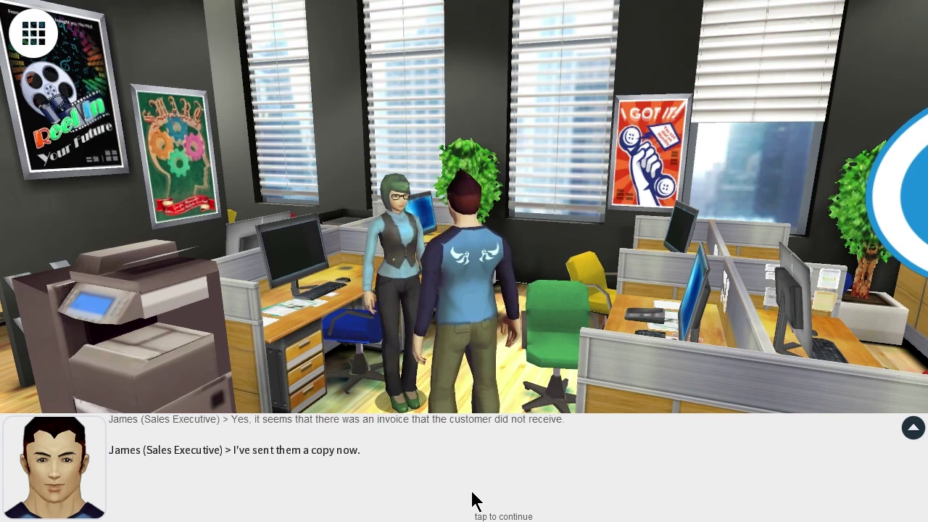
{"action": "left_click", "coordinate": [472, 500]}
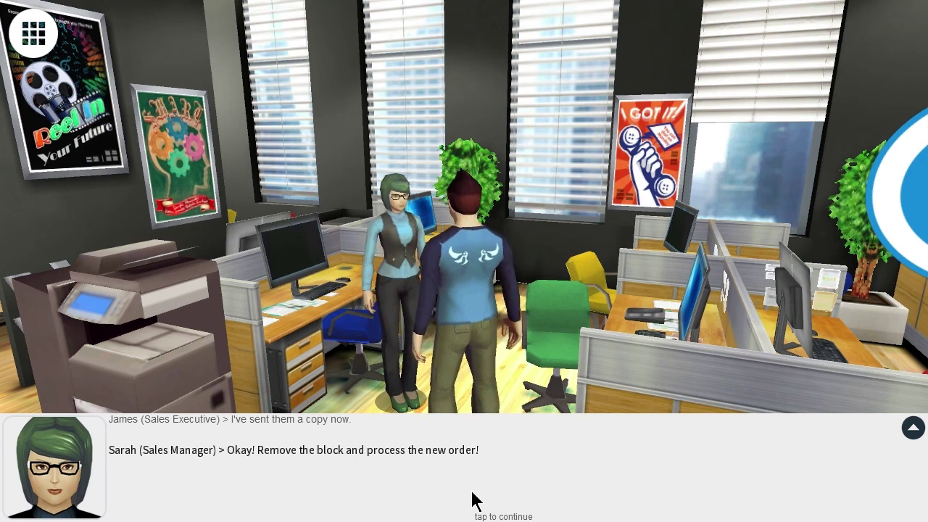
{"action": "left_click", "coordinate": [472, 500]}
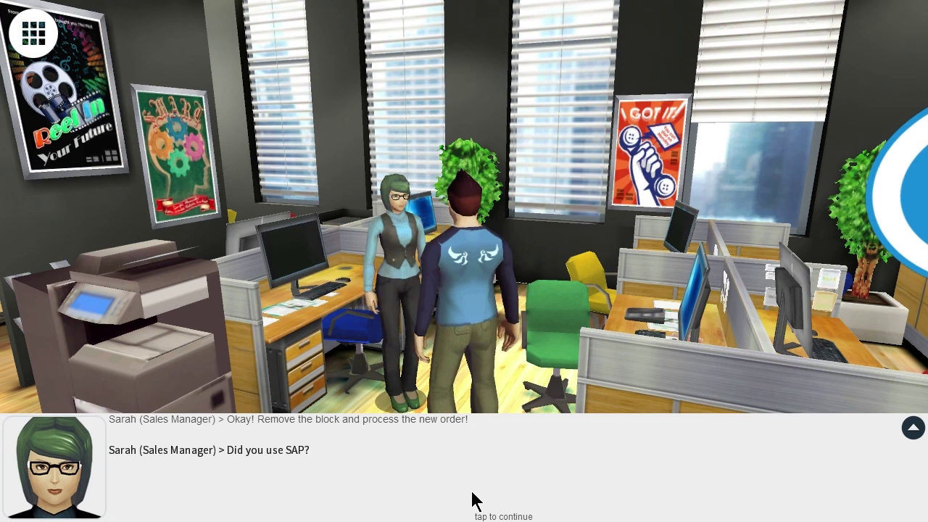
{"action": "left_click", "coordinate": [472, 500]}
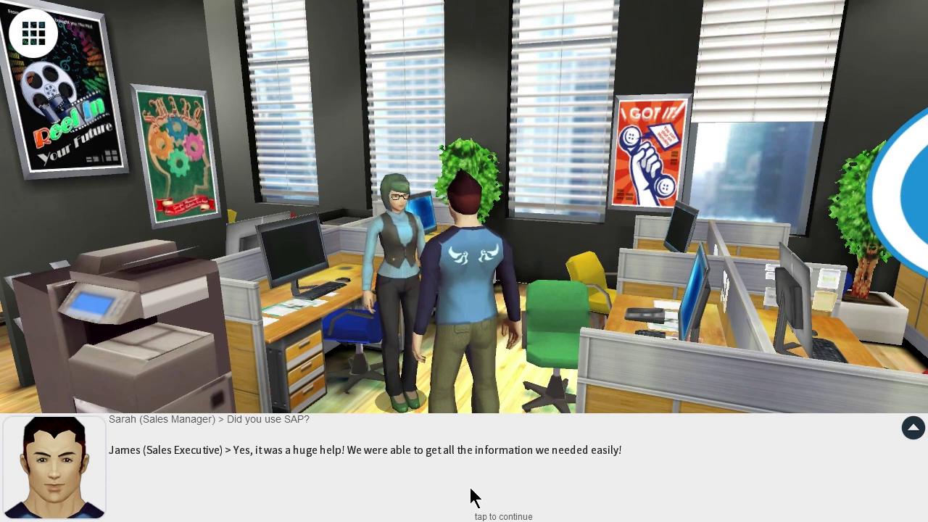
{"action": "left_click", "coordinate": [468, 496]}
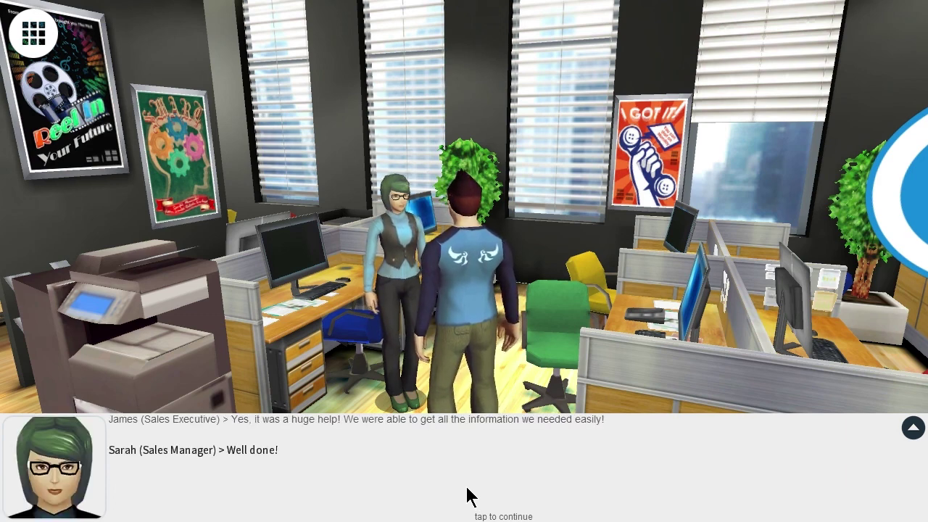
{"action": "left_click", "coordinate": [469, 497]}
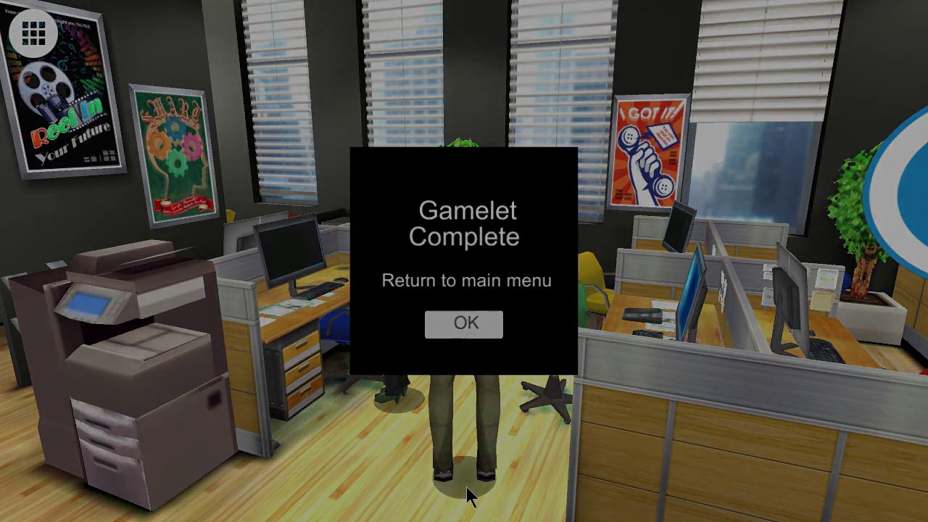